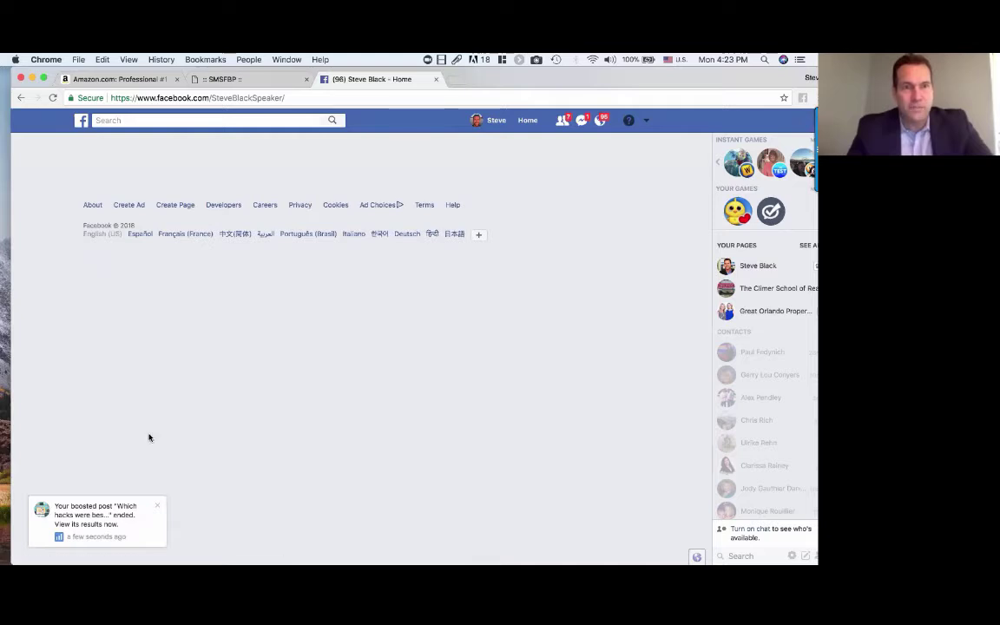
# Dismiss the boosted post notification and open the Facebook page's Videos section at the featured video.
pyautogui.click(157, 506)
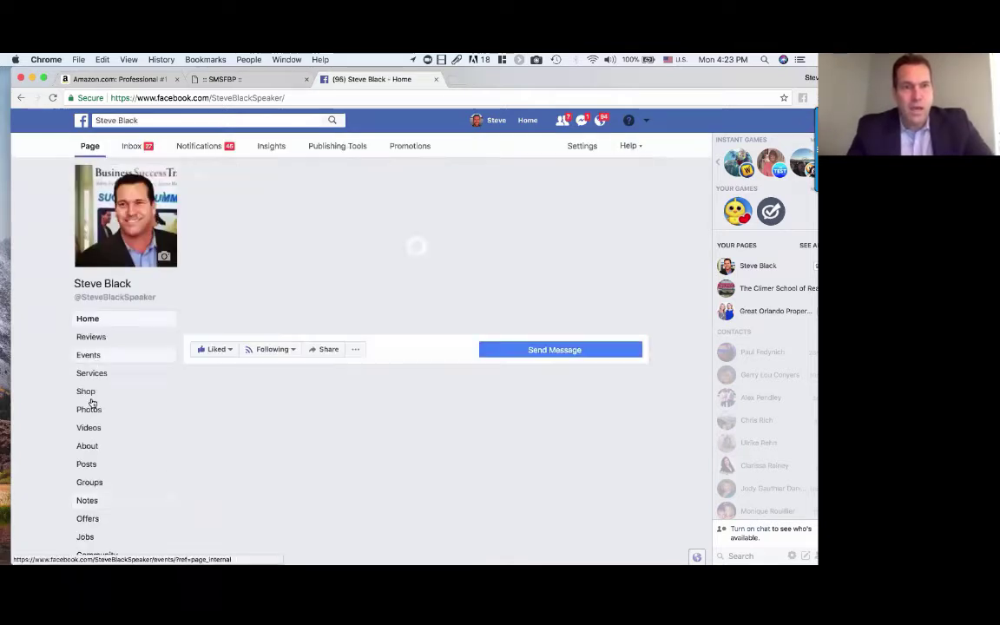
pyautogui.click(91, 428)
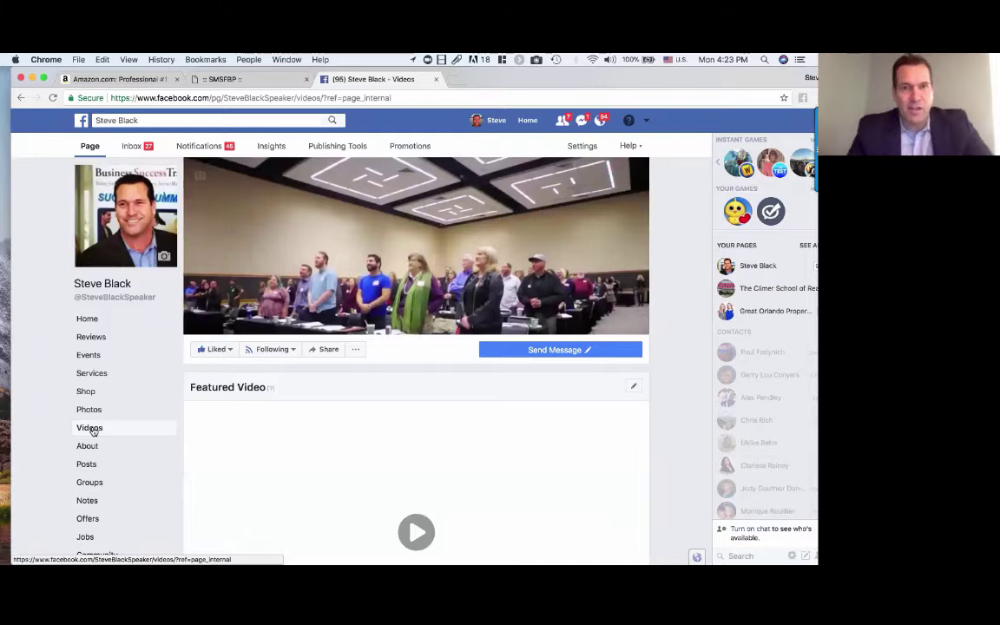
pyautogui.scroll(-3, 640, 381)
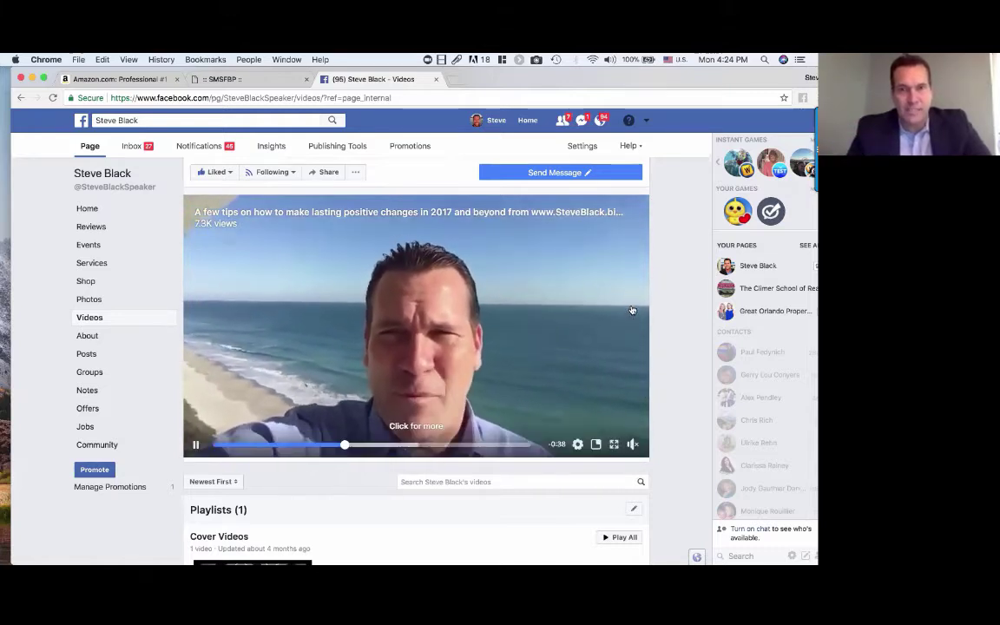
# Replay the featured beach video from its beginning with sound, and pause it at the start.
pyautogui.click(217, 445)
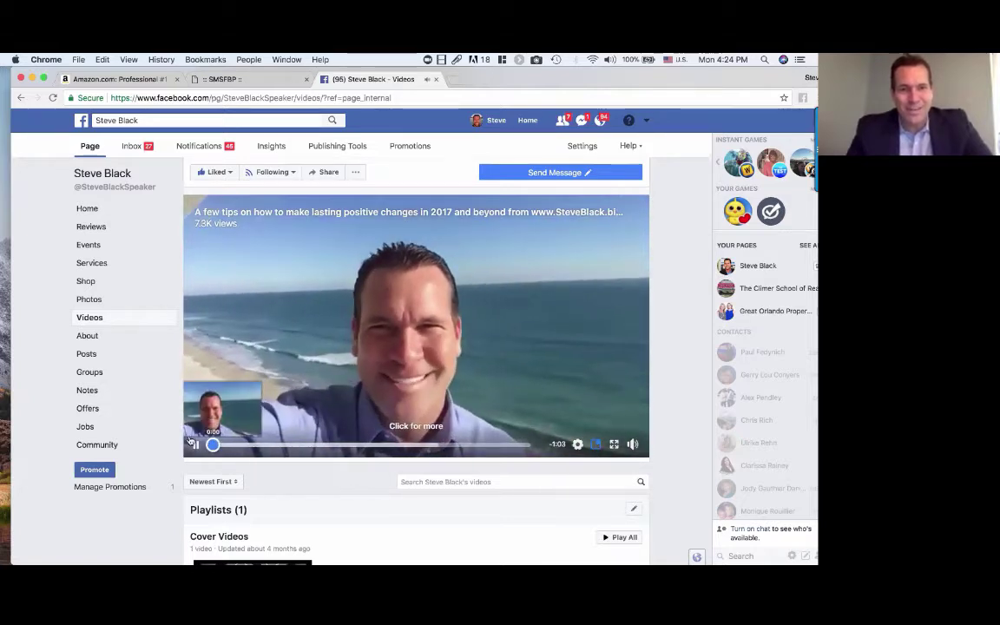
pyautogui.click(216, 277)
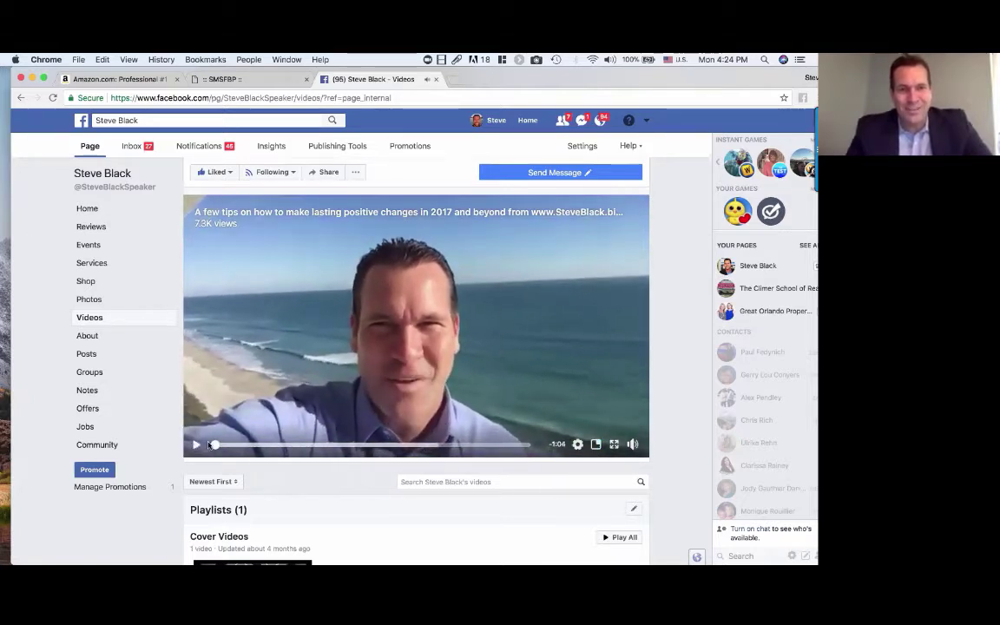
pyautogui.click(208, 445)
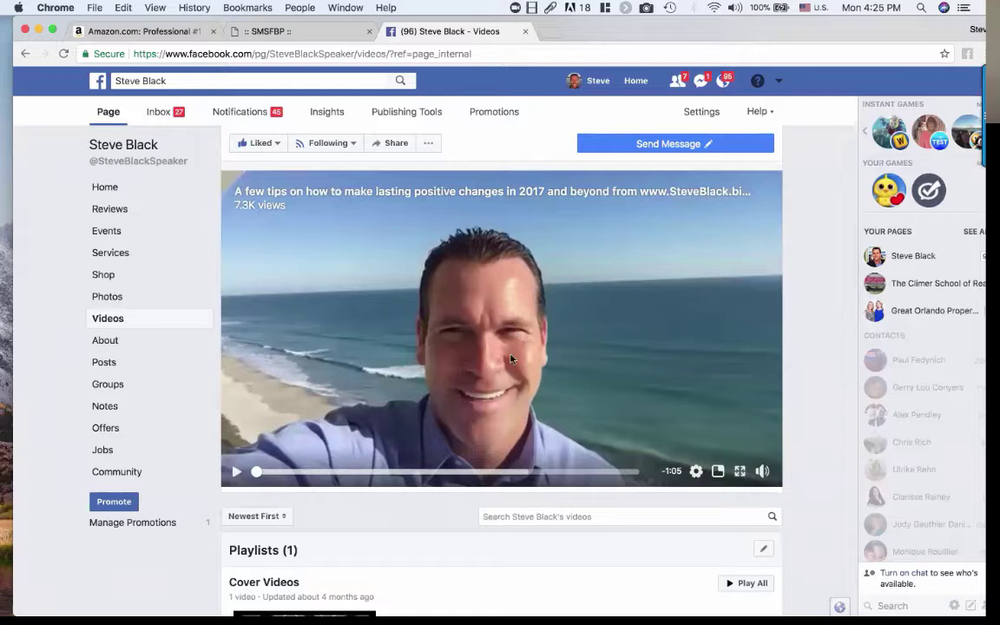
# Start creating a new ad campaign and choose Video views as its marketing objective.
pyautogui.click(780, 83)
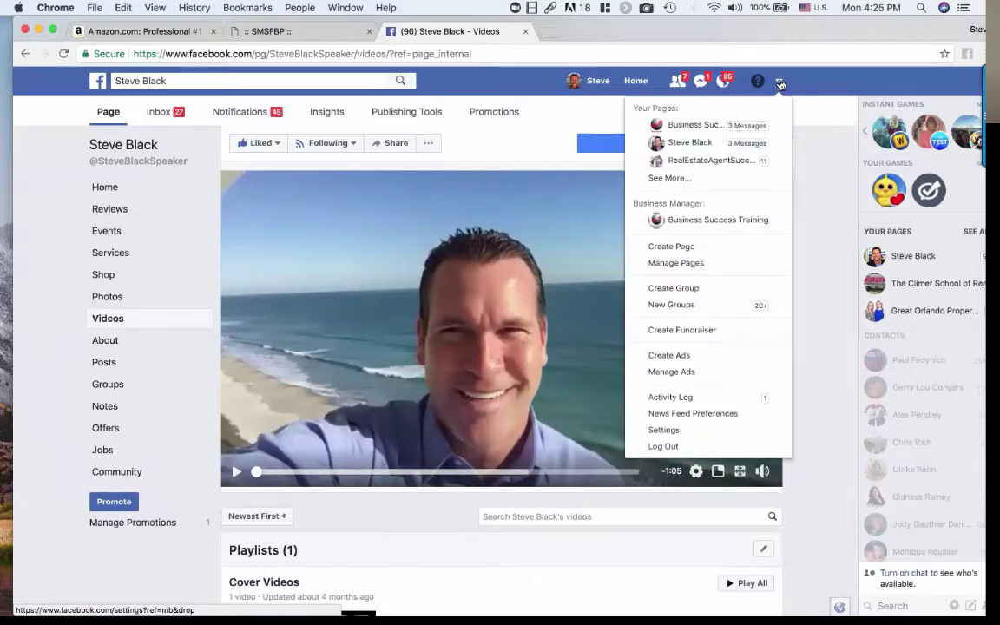
pyautogui.click(679, 357)
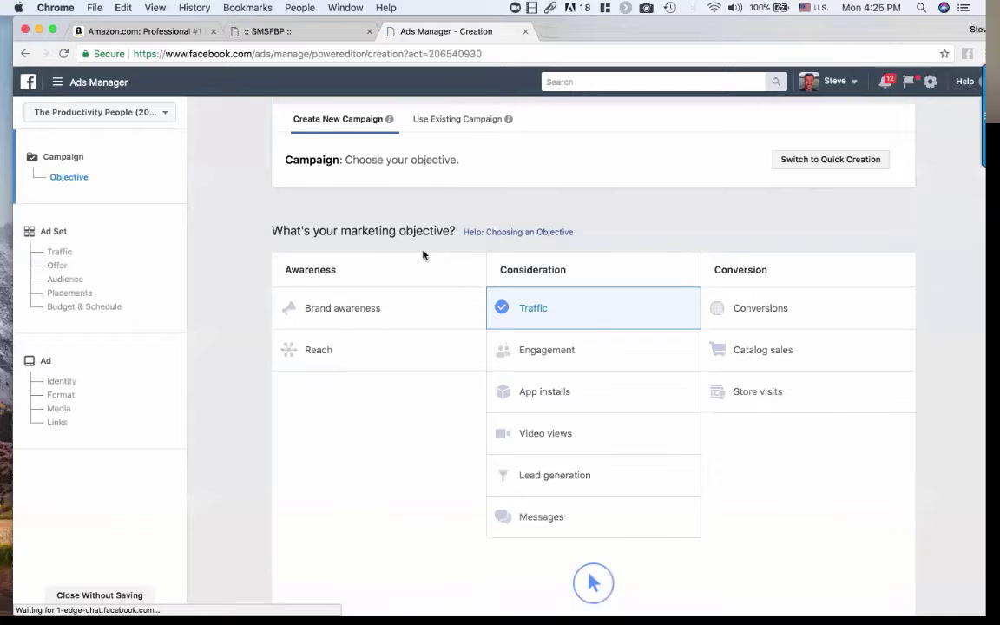
pyautogui.scroll(-1, 968, 357)
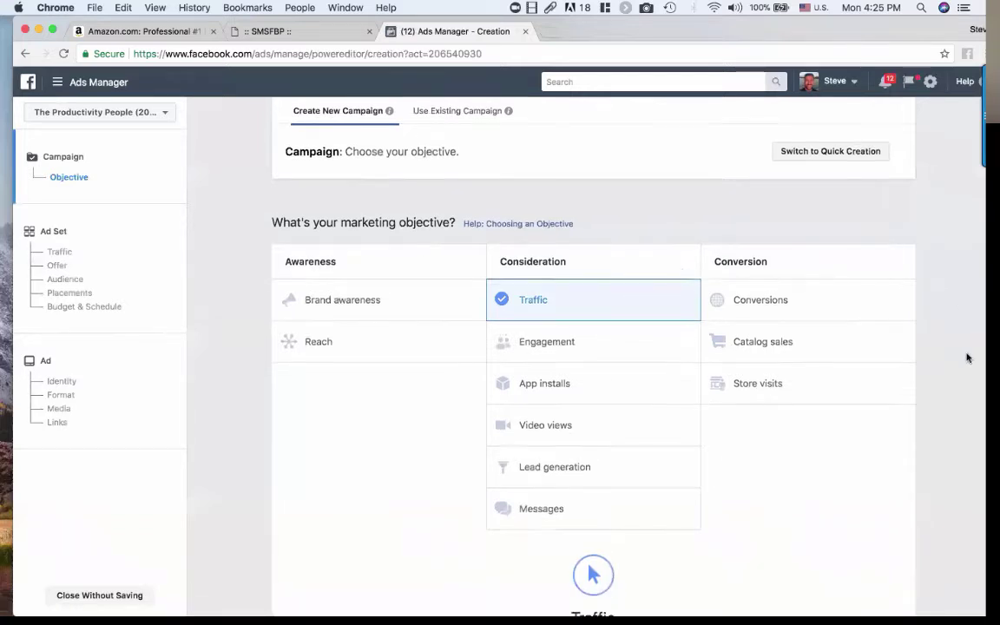
pyautogui.scroll(-3, 967, 357)
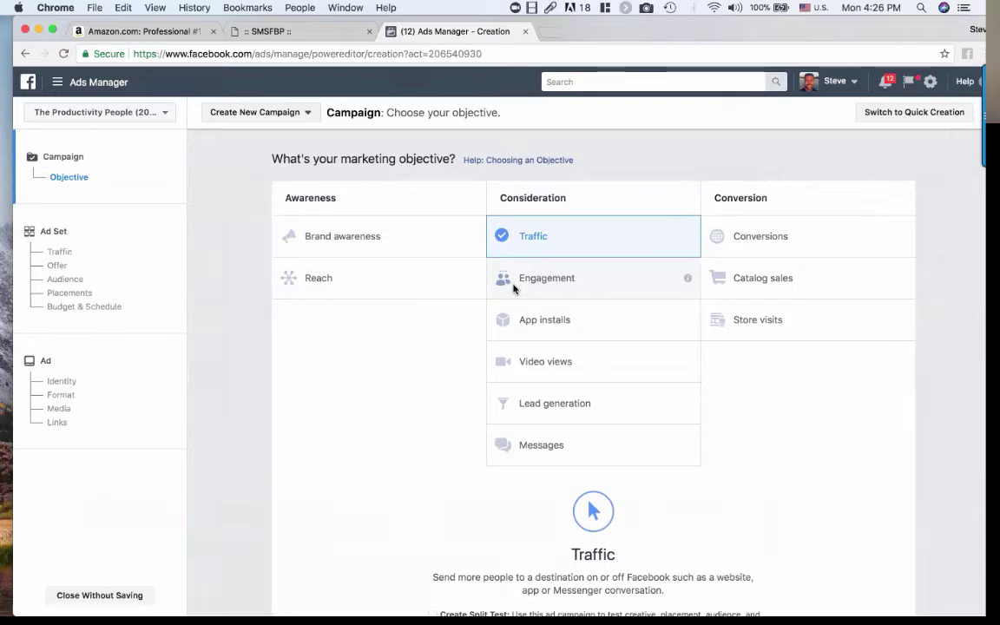
pyautogui.click(510, 364)
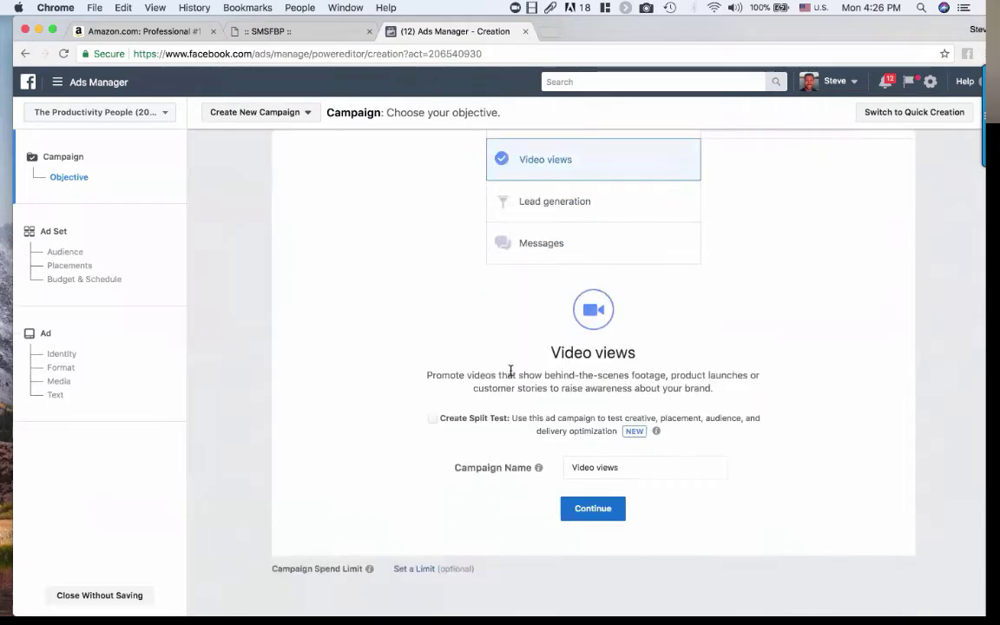
# Add "beach-" in front of the default campaign name and continue to the ad set settings.
pyautogui.scroll(3, 721, 295)
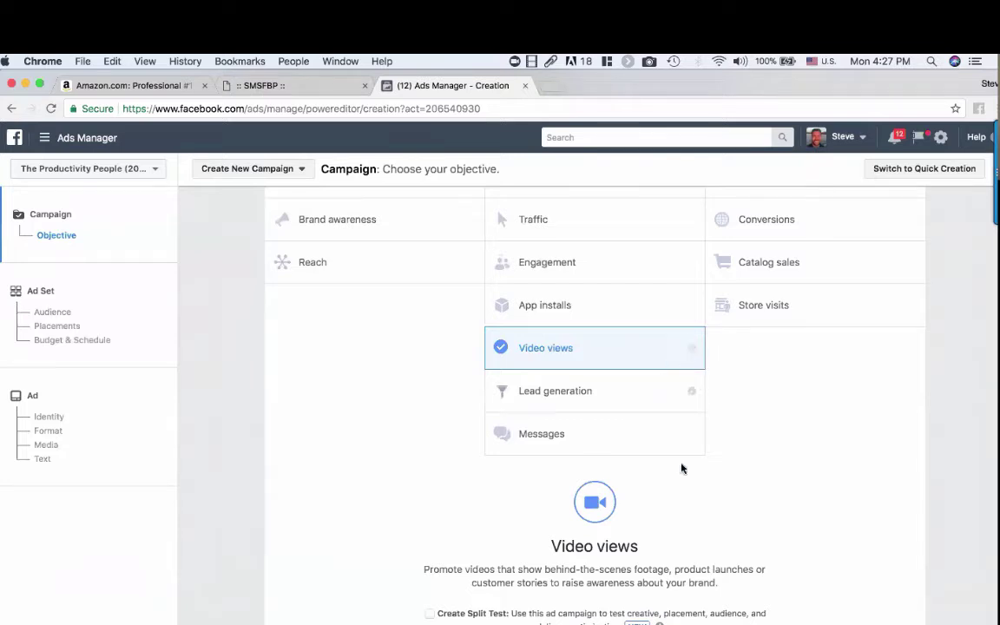
pyautogui.scroll(-3, 703, 499)
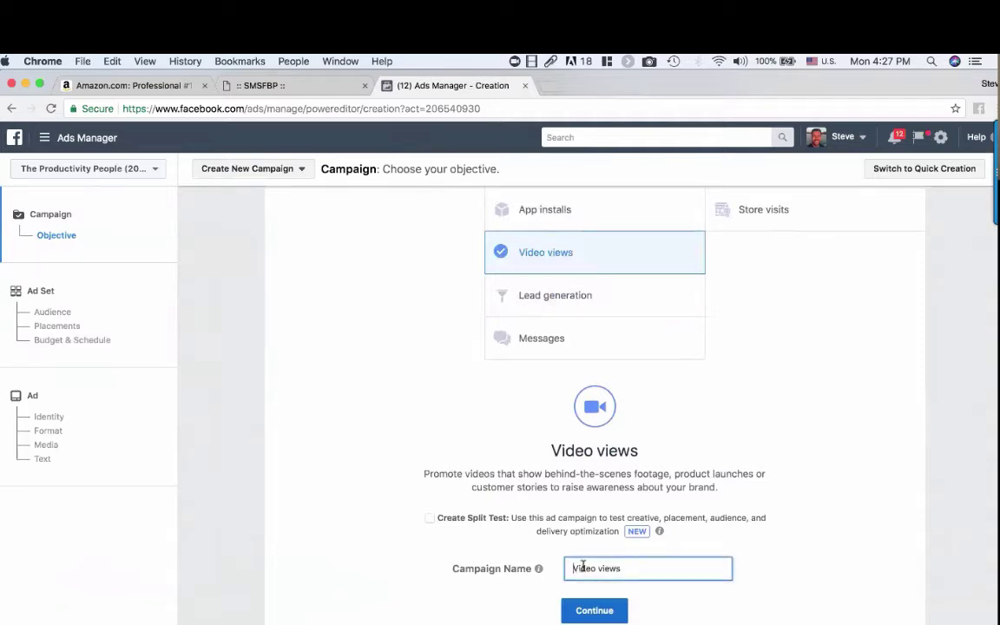
pyautogui.write('beach-')
pyautogui.click(579, 612)
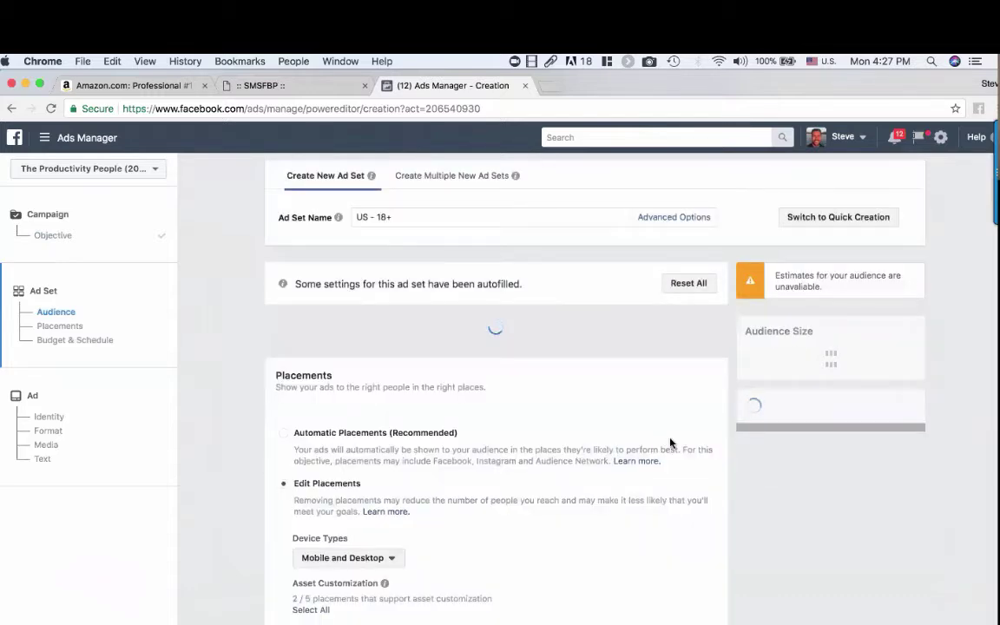
# Set the audience location to the city of Kissimmee, Florida, in place of the whole United States.
pyautogui.scroll(-3, 669, 442)
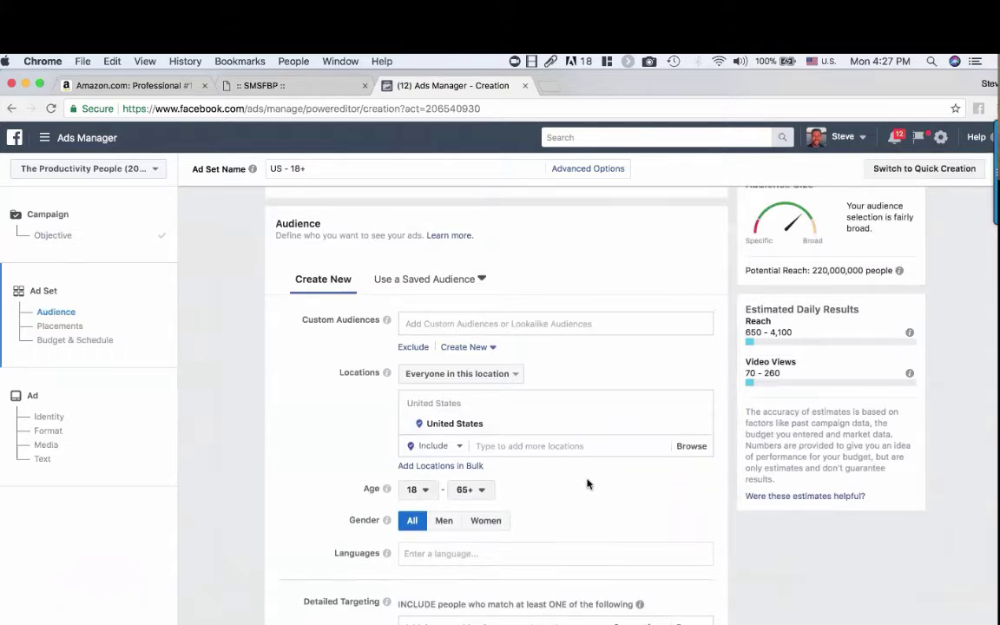
pyautogui.scroll(-1, 587, 483)
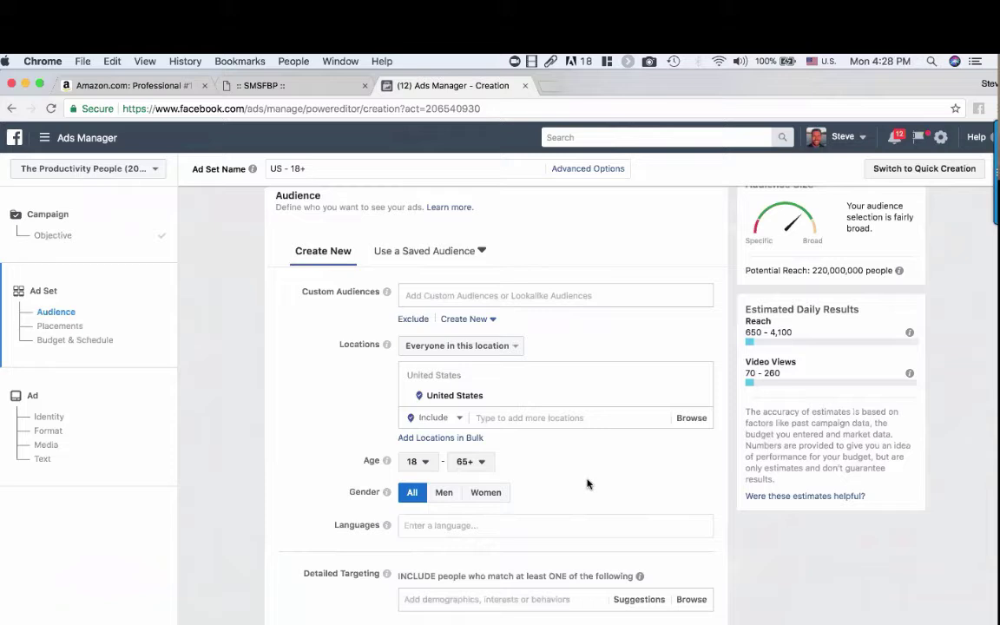
pyautogui.scroll(-2, 556, 455)
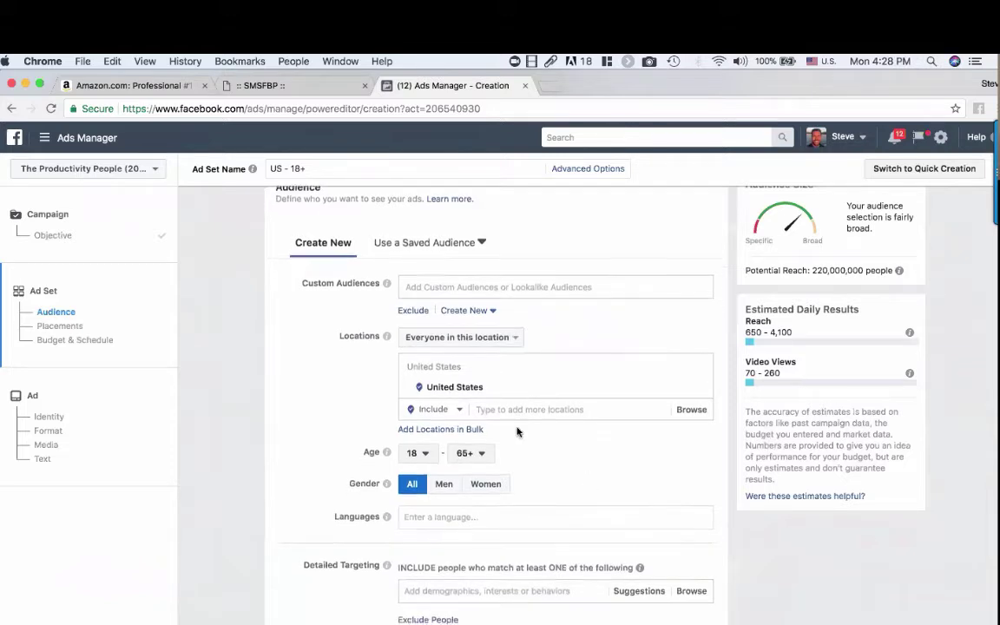
pyautogui.click(500, 403)
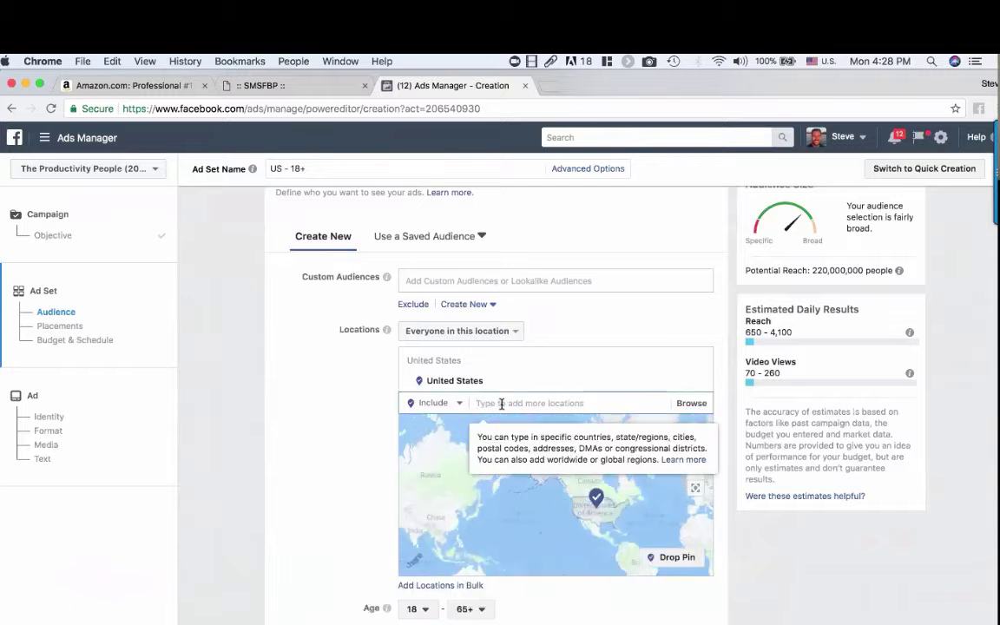
pyautogui.write('kisss')
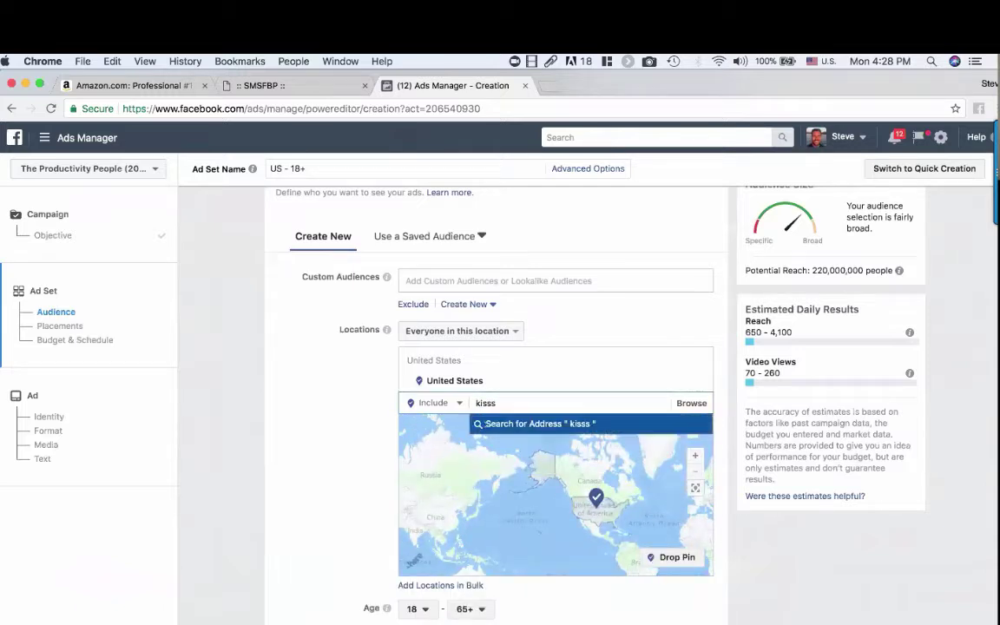
pyautogui.write('immee')
pyautogui.doubleClick(491, 402)
pyautogui.write('kissimmee')
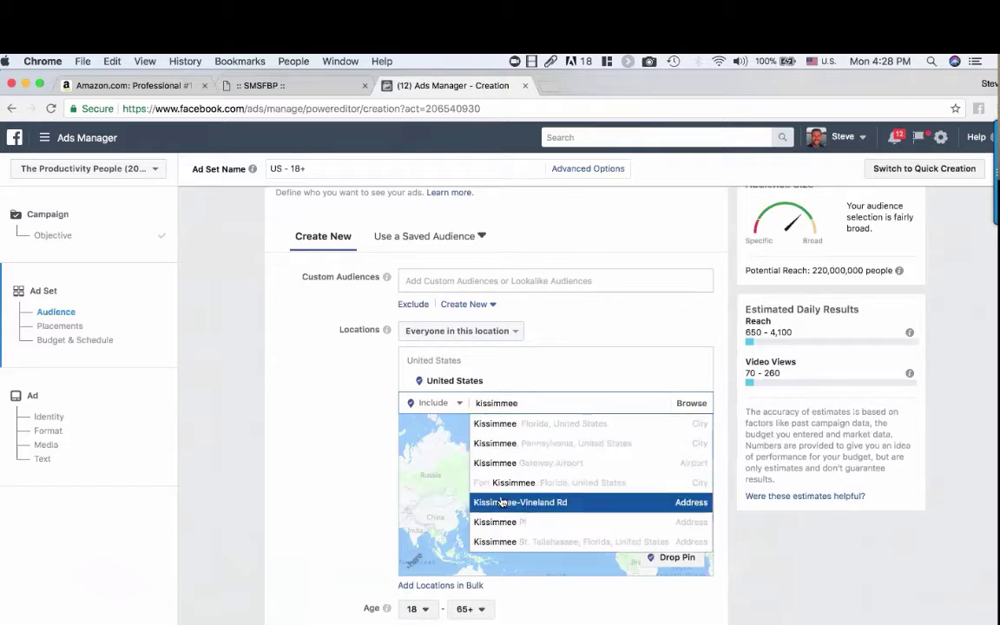
pyautogui.scroll(-1, 511, 489)
pyautogui.scroll(-3, 510, 488)
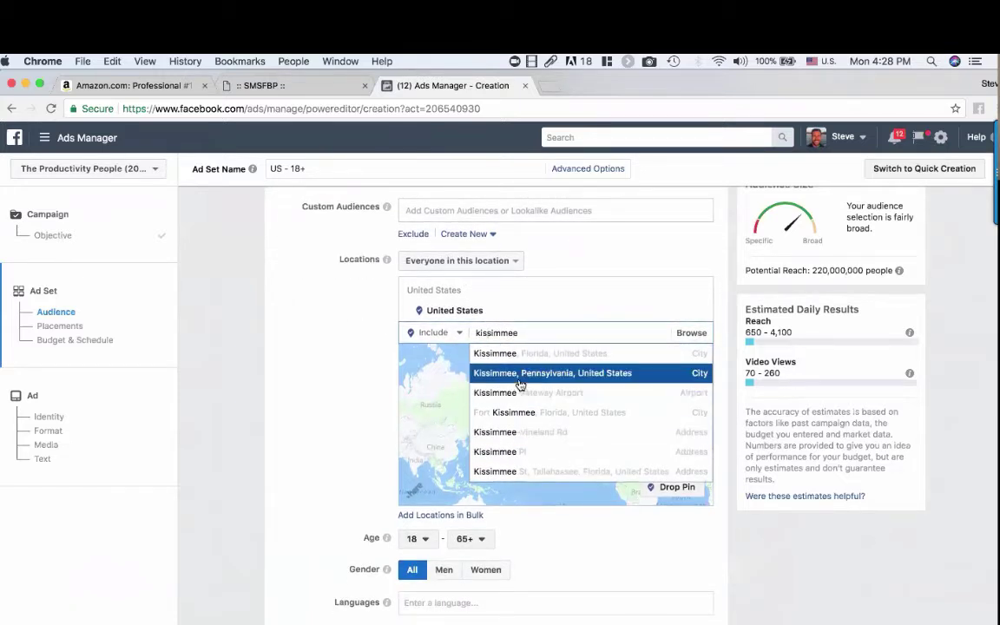
pyautogui.click(513, 354)
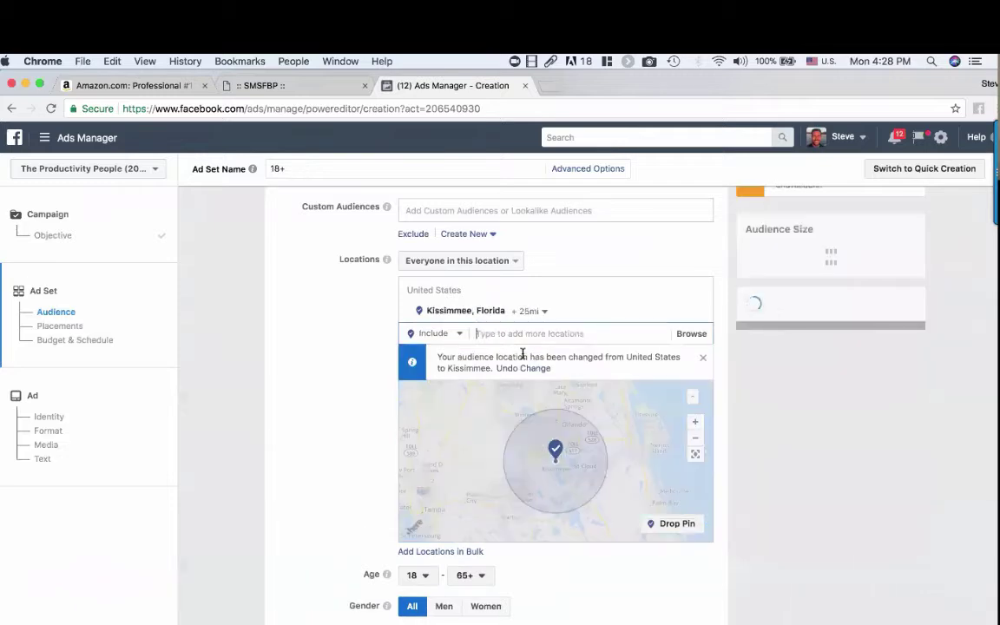
# Set the targeting radius around Kissimmee to 10 miles.
pyautogui.click(539, 315)
pyautogui.moveTo(553, 376); pyautogui.dragTo(490, 436)
pyautogui.click(491, 436)
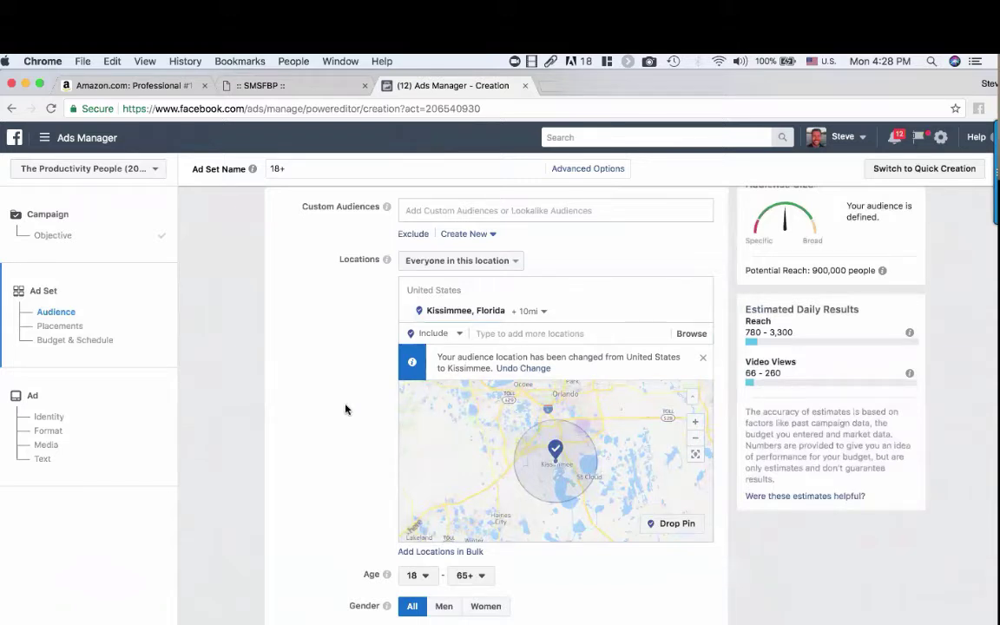
# Set the audience's minimum age to 24 and check the potential reach.
pyautogui.scroll(-5, 346, 409)
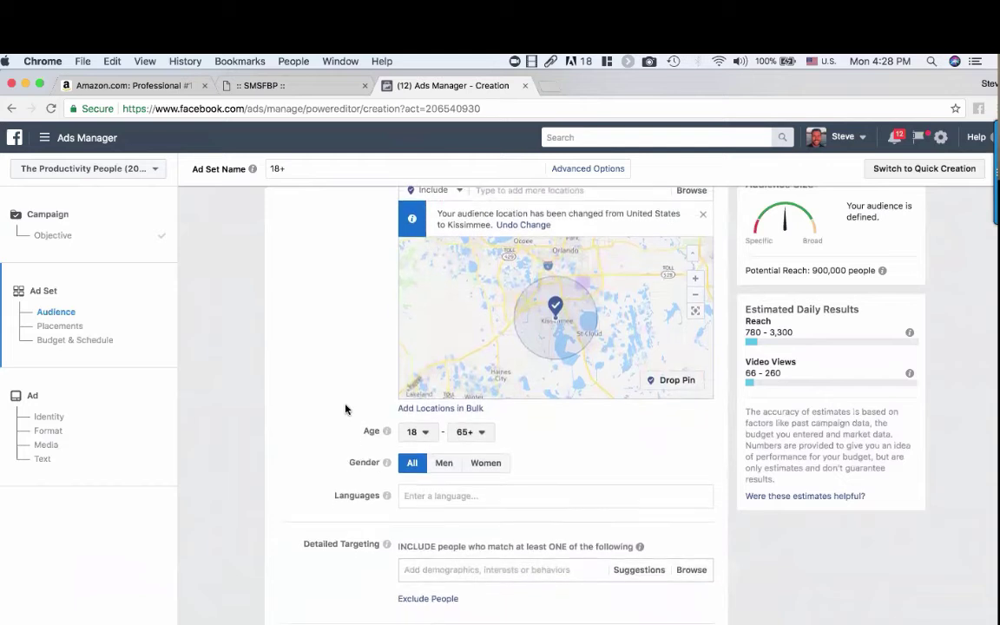
pyautogui.click(417, 433)
pyautogui.scroll(-2, 418, 547)
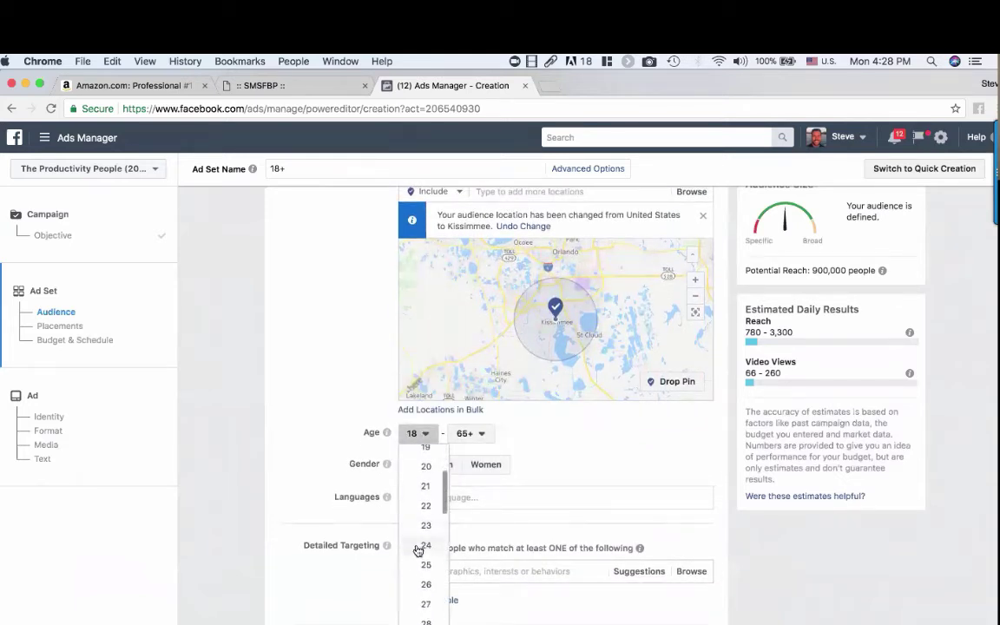
pyautogui.click(420, 549)
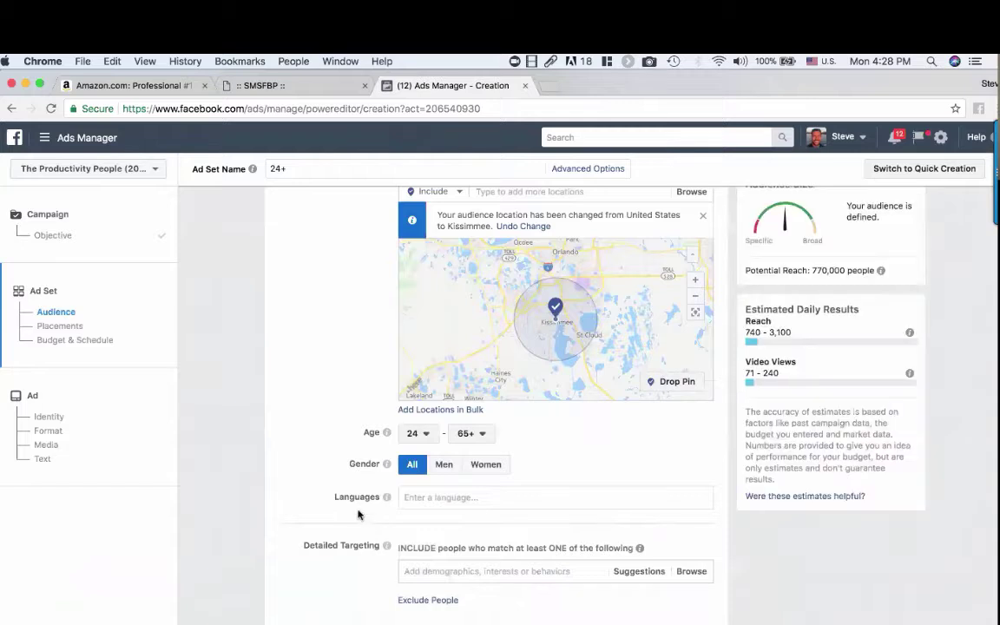
pyautogui.scroll(-1, 358, 487)
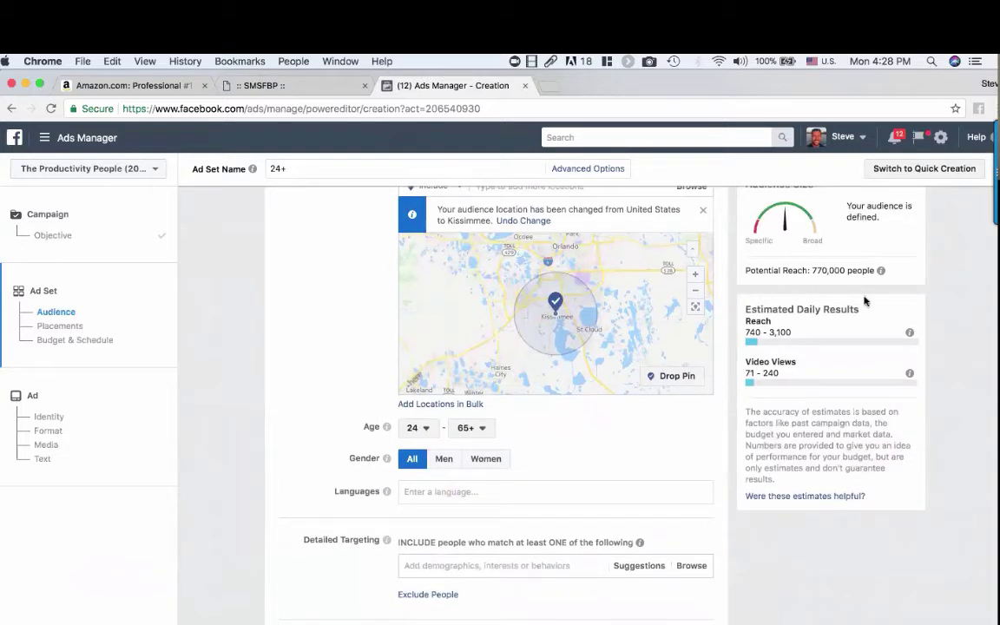
pyautogui.doubleClick(814, 266)
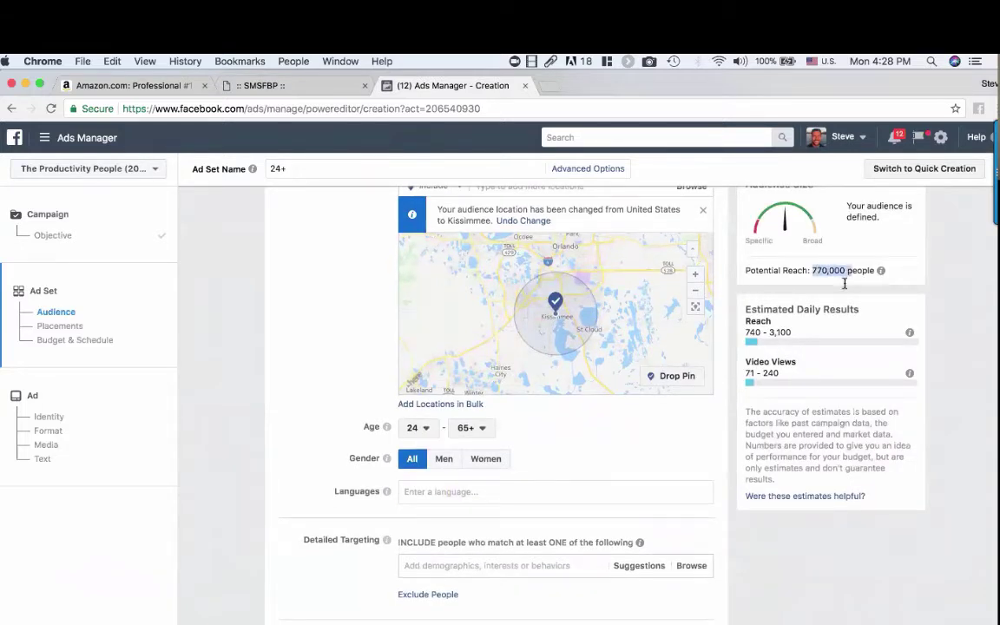
# Add the income demographic $150,000 - $249,999 to the detailed targeting and check the potential reach.
pyautogui.click(414, 565)
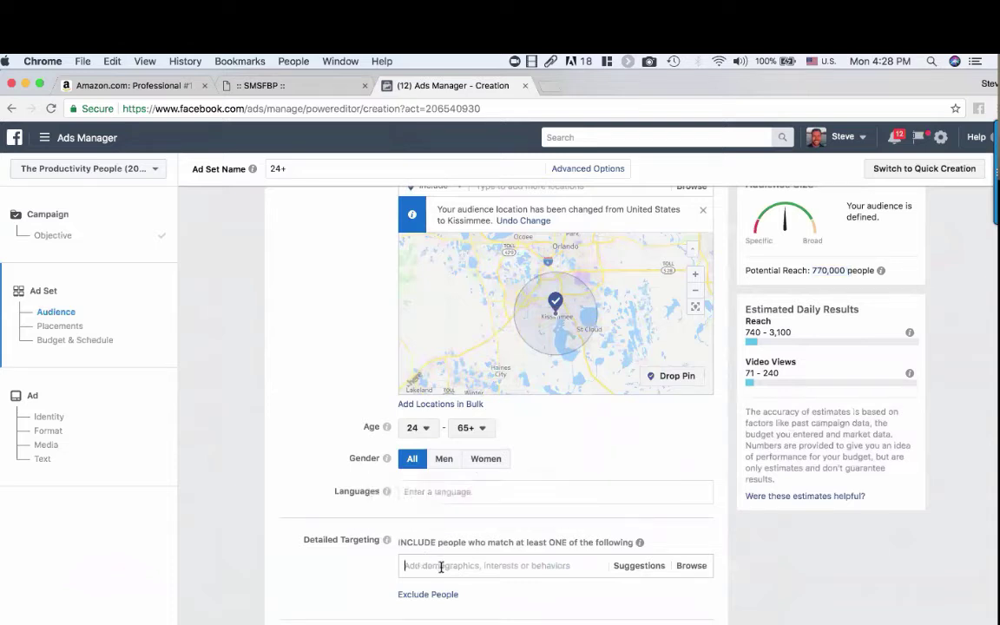
pyautogui.write('income ')
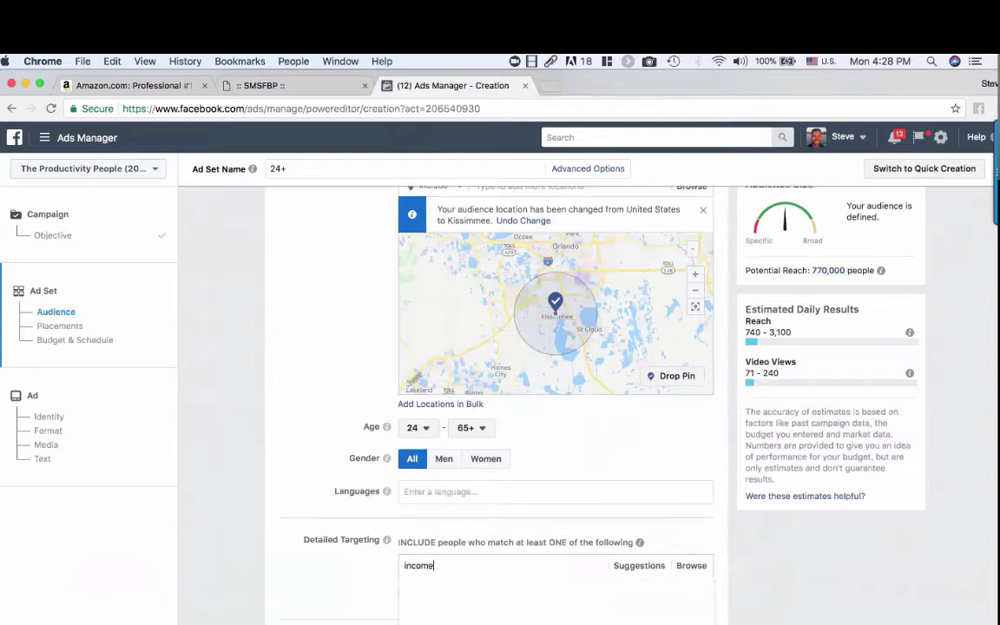
pyautogui.write('1')
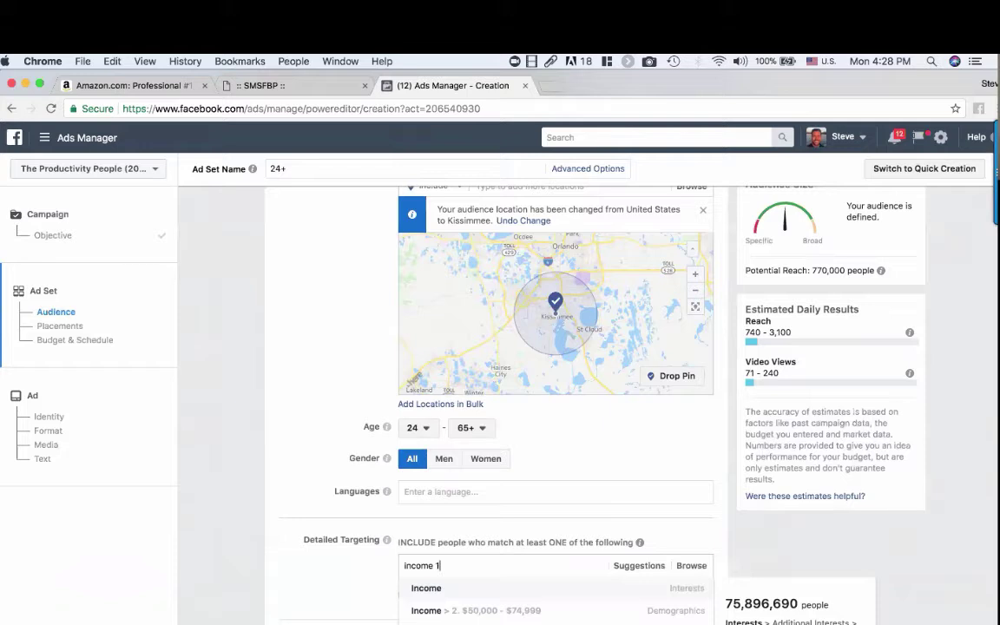
pyautogui.write('50000')
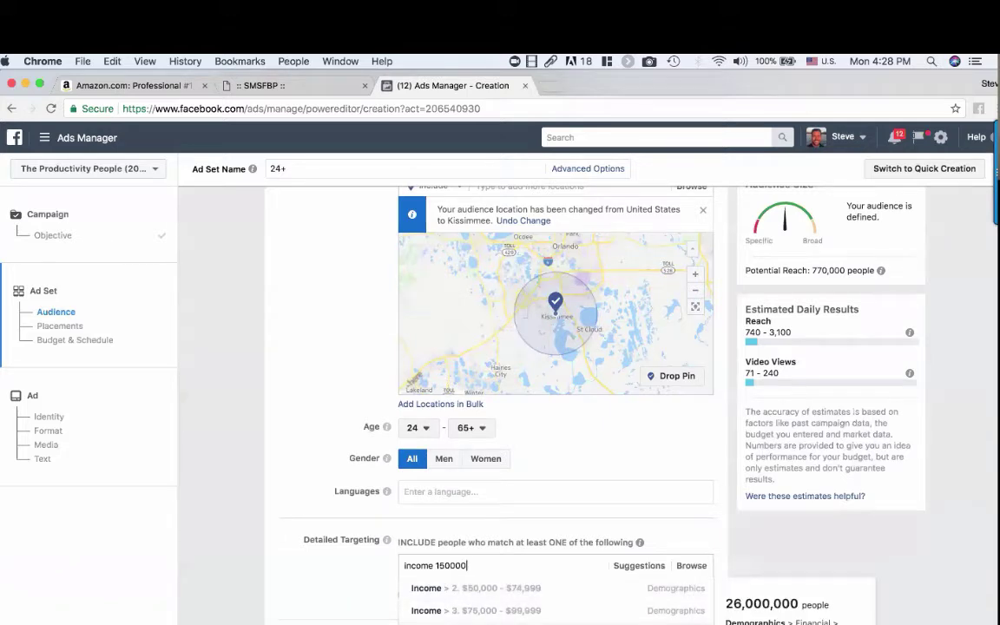
pyautogui.click(469, 621)
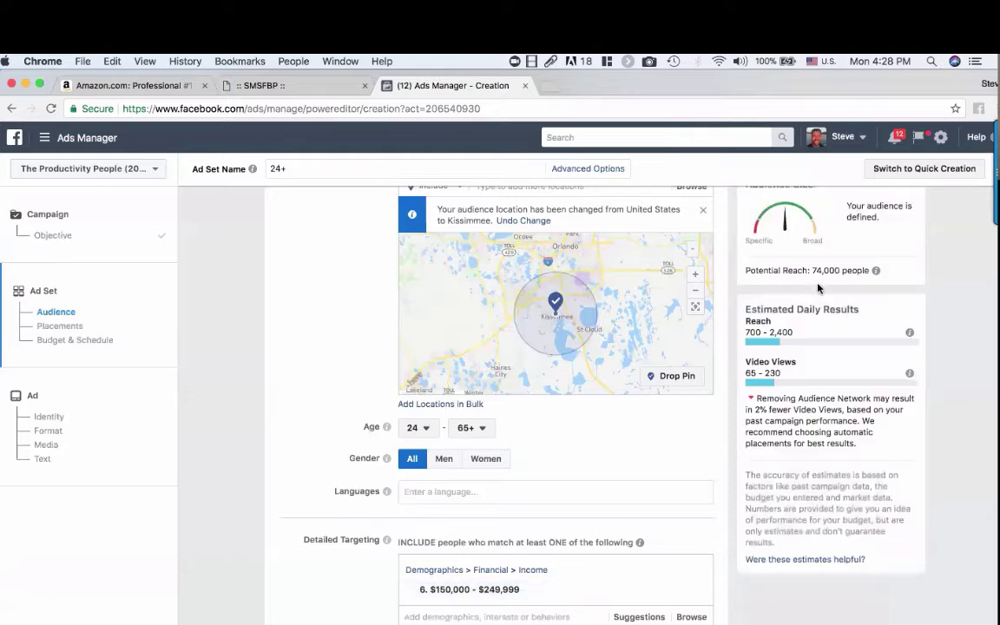
pyautogui.moveTo(811, 270); pyautogui.dragTo(857, 270)
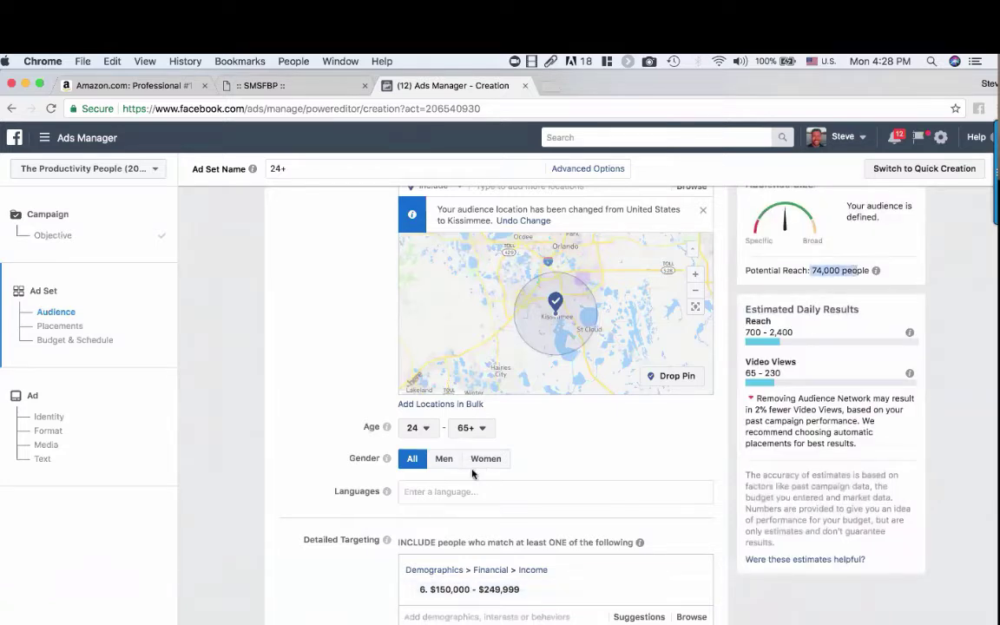
pyautogui.click(323, 571)
pyautogui.scroll(-3, 323, 571)
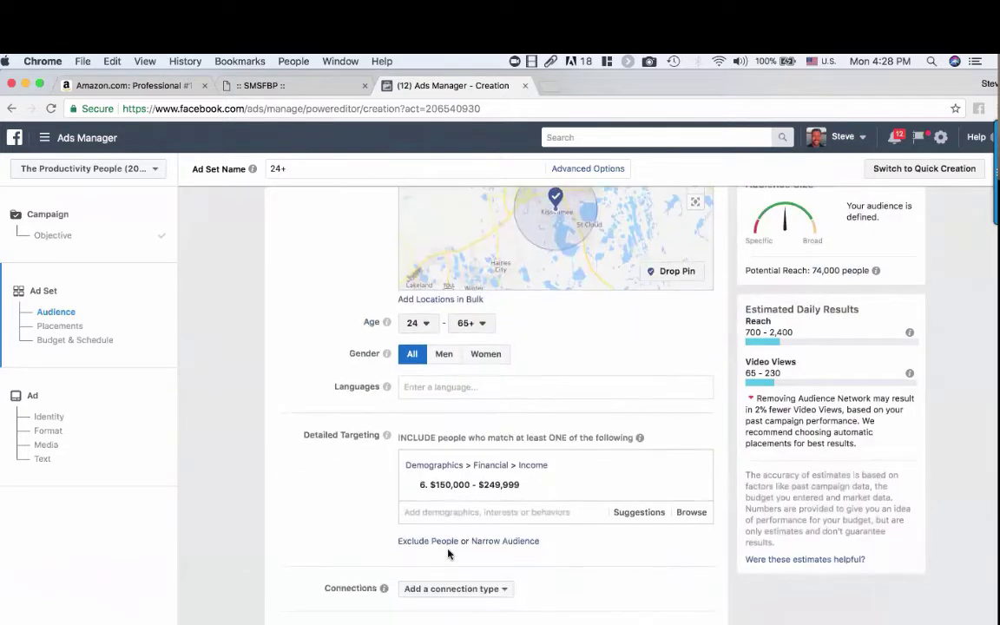
# Narrow the audience to people who must also match the Renters home ownership demographic, and check the potential reach.
pyautogui.click(485, 542)
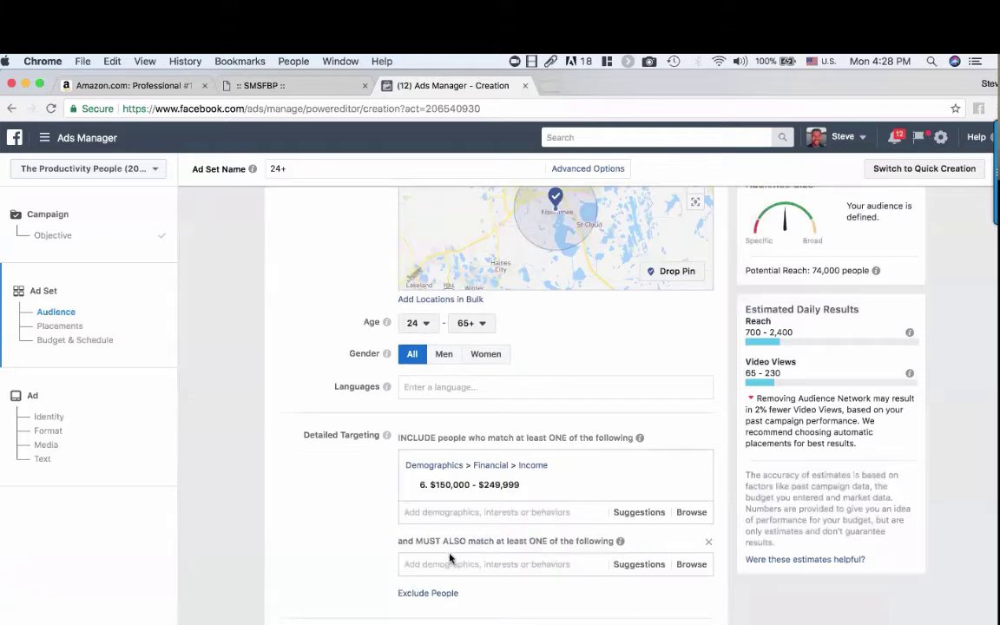
pyautogui.click(450, 558)
pyautogui.write('rent')
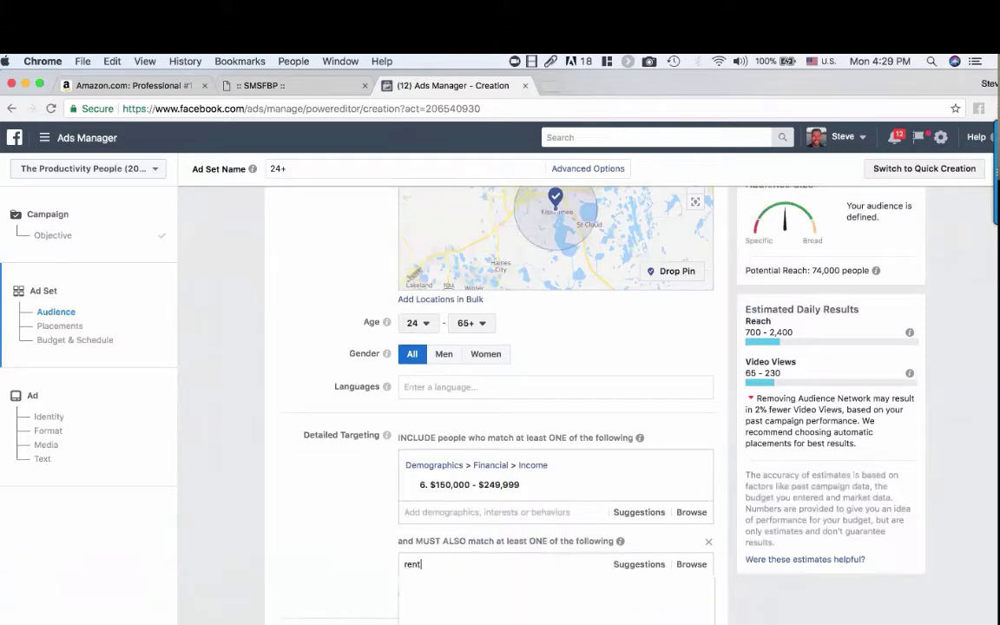
pyautogui.write('ers')
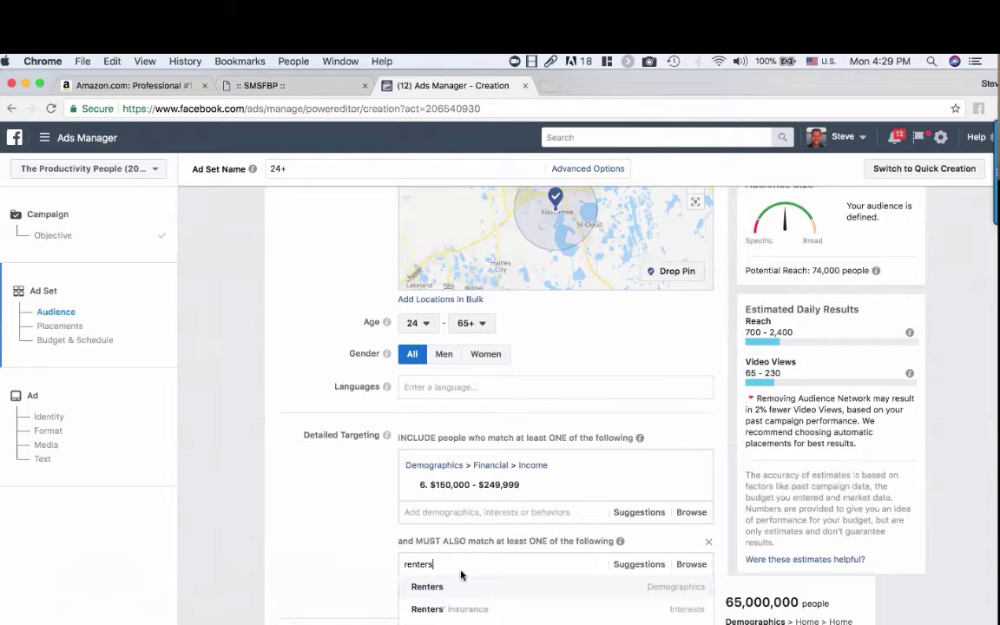
pyautogui.click(447, 591)
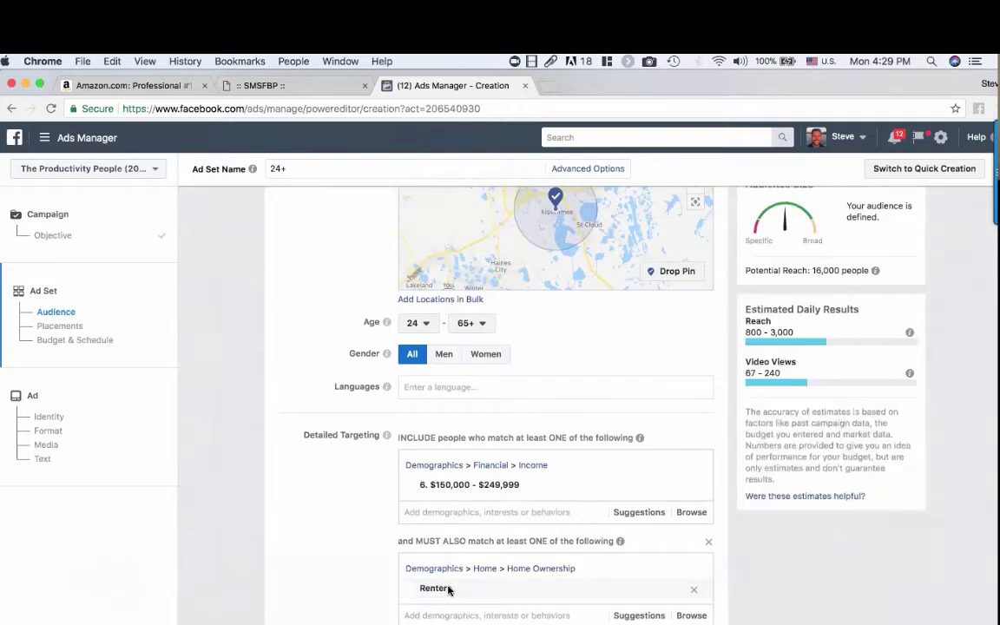
pyautogui.scroll(1, 340, 500)
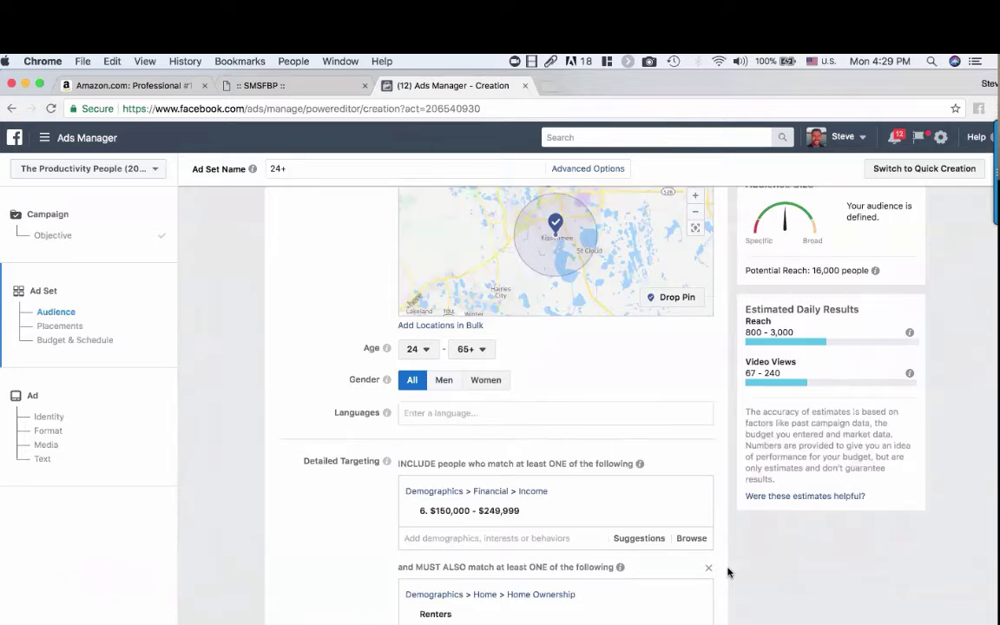
pyautogui.moveTo(781, 247)
pyautogui.moveTo(812, 270); pyautogui.dragTo(866, 274)
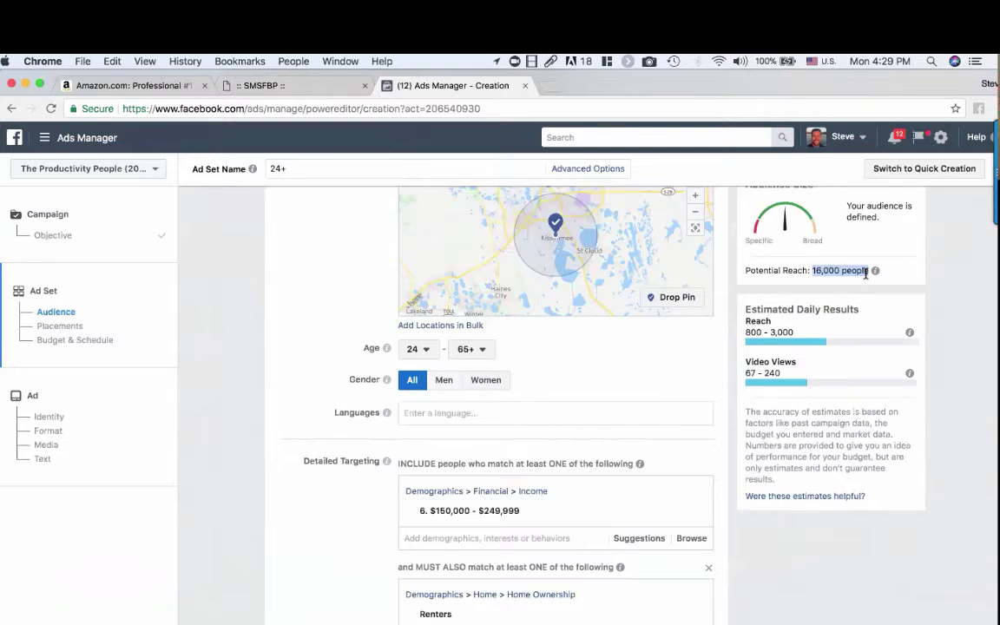
pyautogui.click(866, 273)
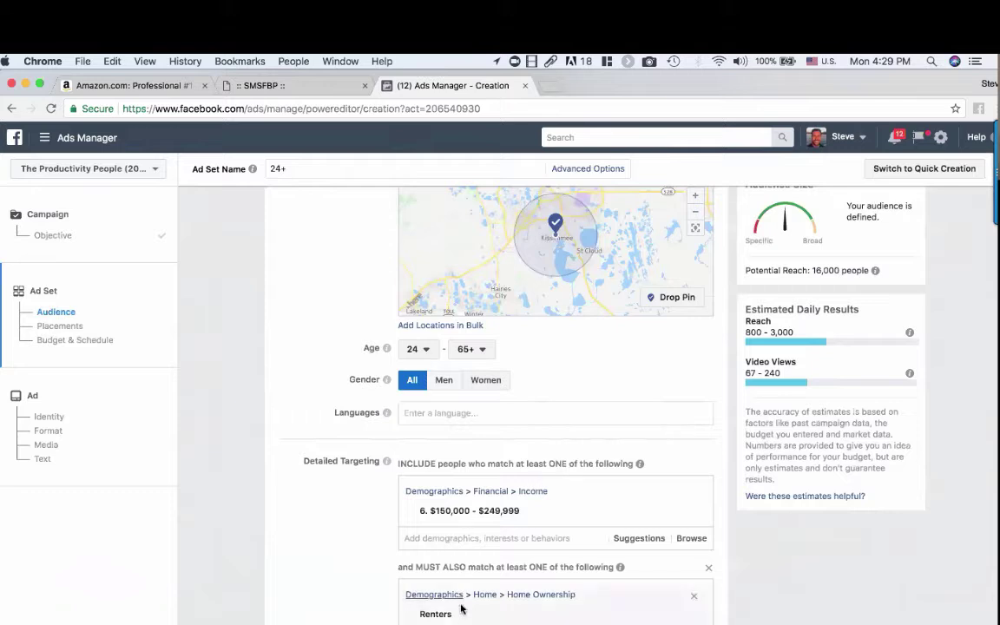
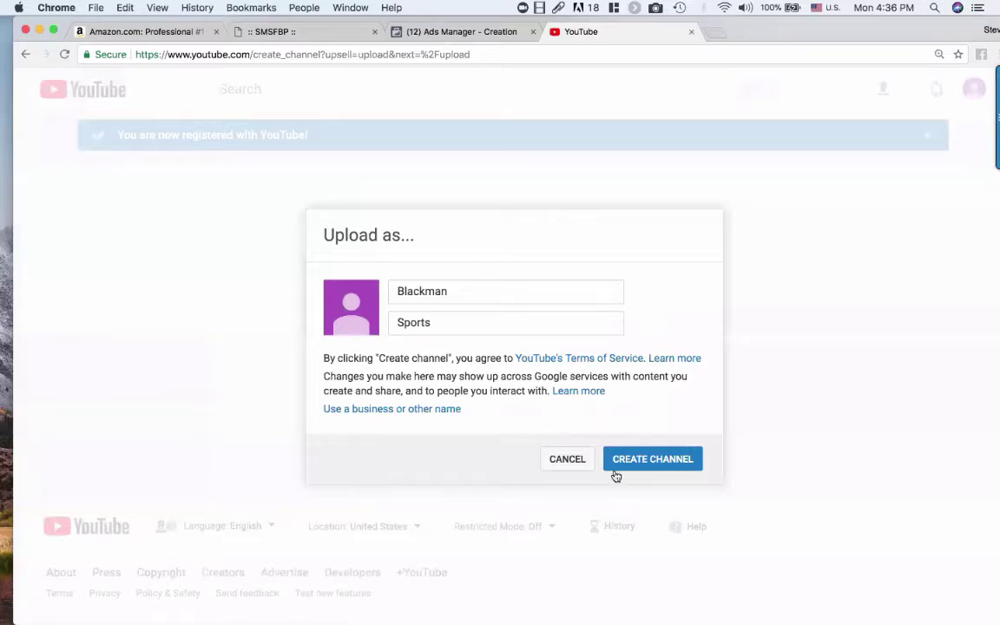
# On YouTube, create the channel under the prefilled name and upload ripl-demo.mov from the Downloads folder.
pyautogui.click(632, 460)
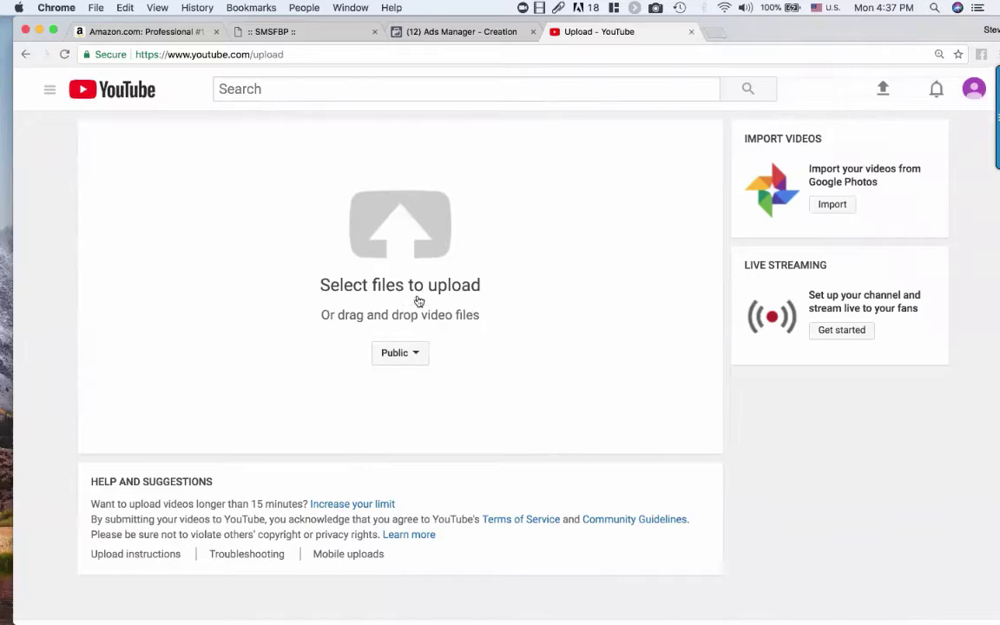
pyautogui.click(408, 254)
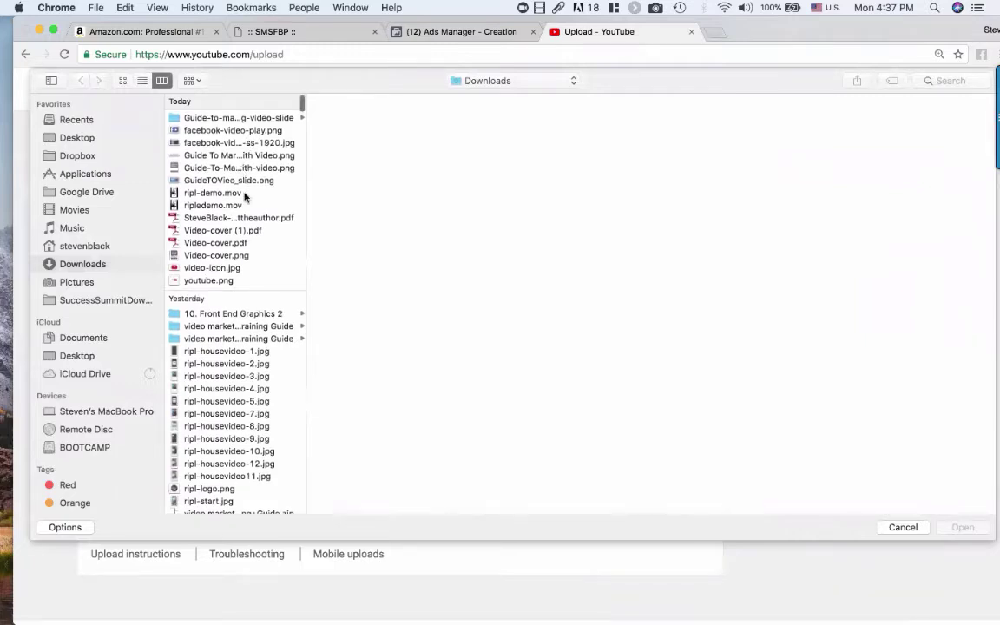
pyautogui.click(207, 192)
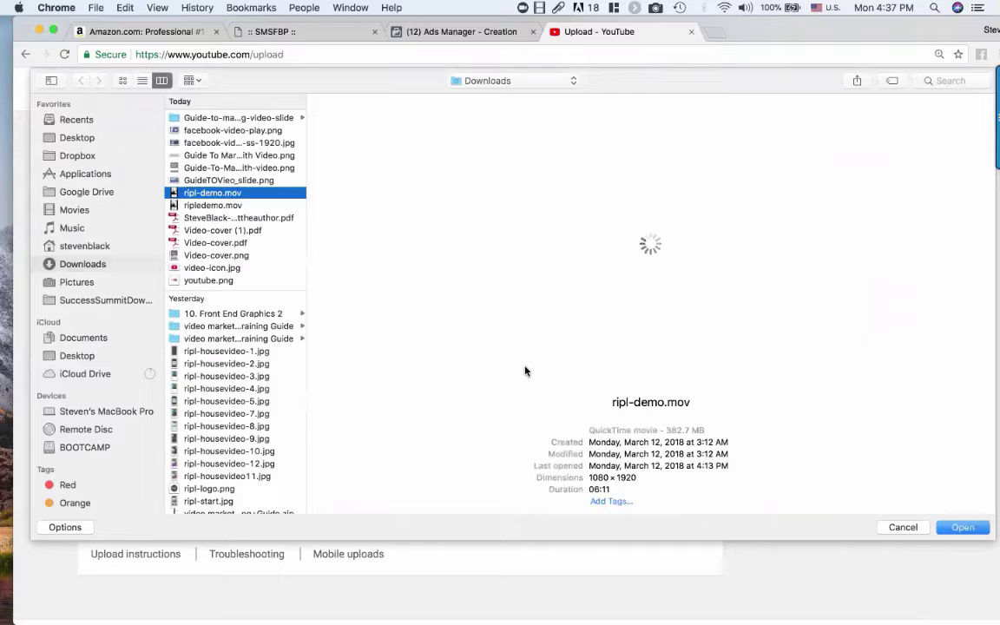
pyautogui.click(958, 528)
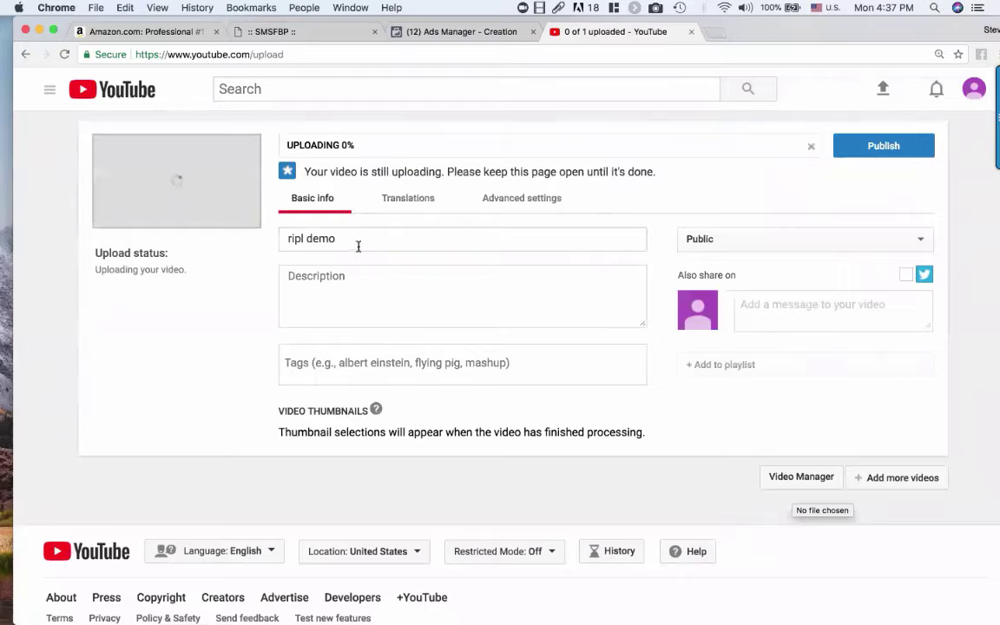
# Set the video title to "How To Make A Great Video On Your Smart Phone In Less Than Two Minutes".
pyautogui.moveTo(356, 246); pyautogui.dragTo(280, 234)
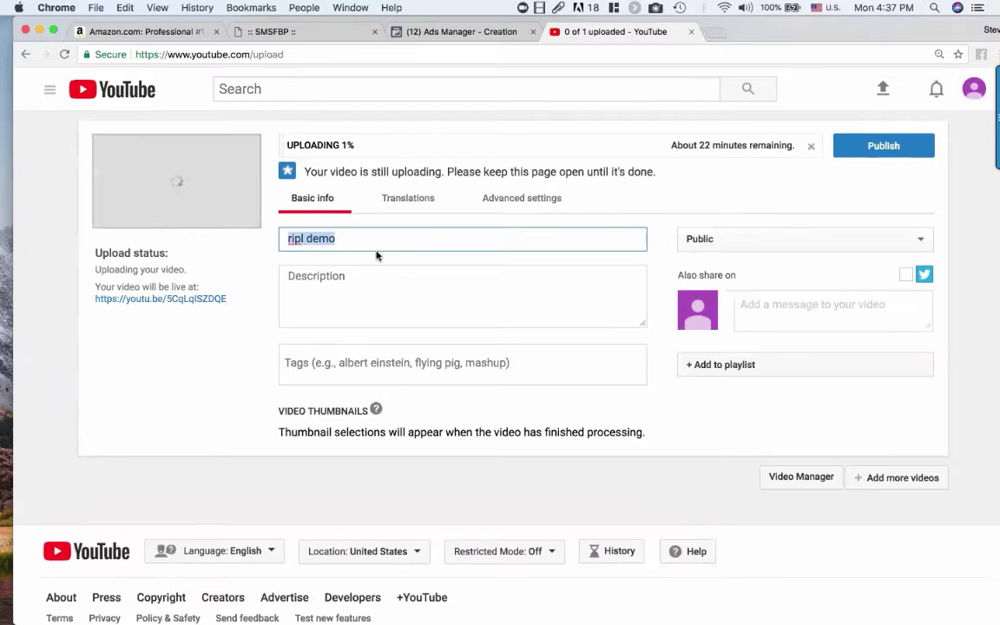
pyautogui.write('How To Make')
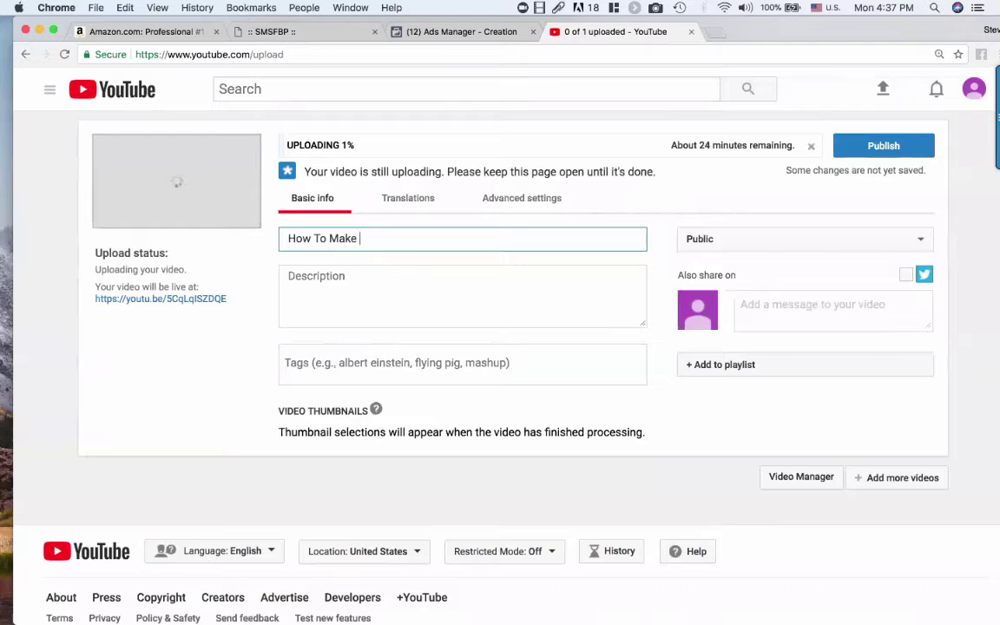
pyautogui.write(' A Great Video On Your ')
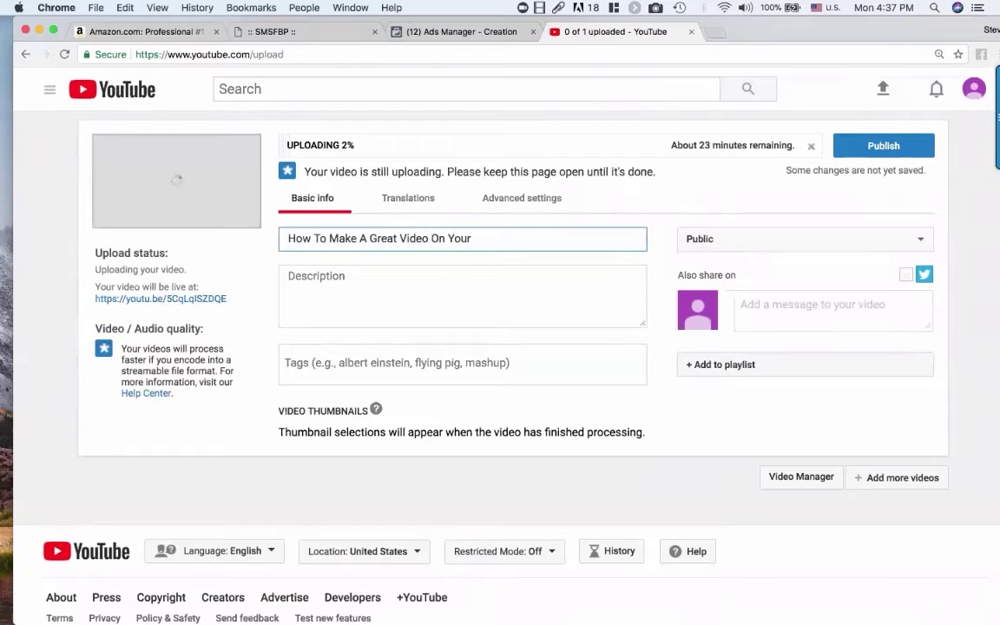
pyautogui.write('Smart Phone In Less ')
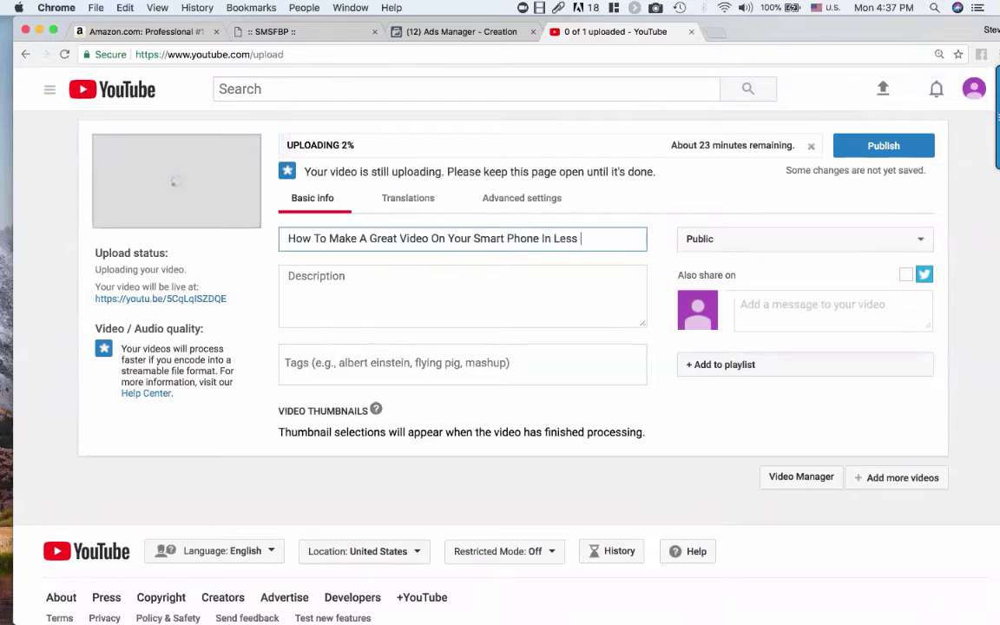
pyautogui.write('Than Two Min')
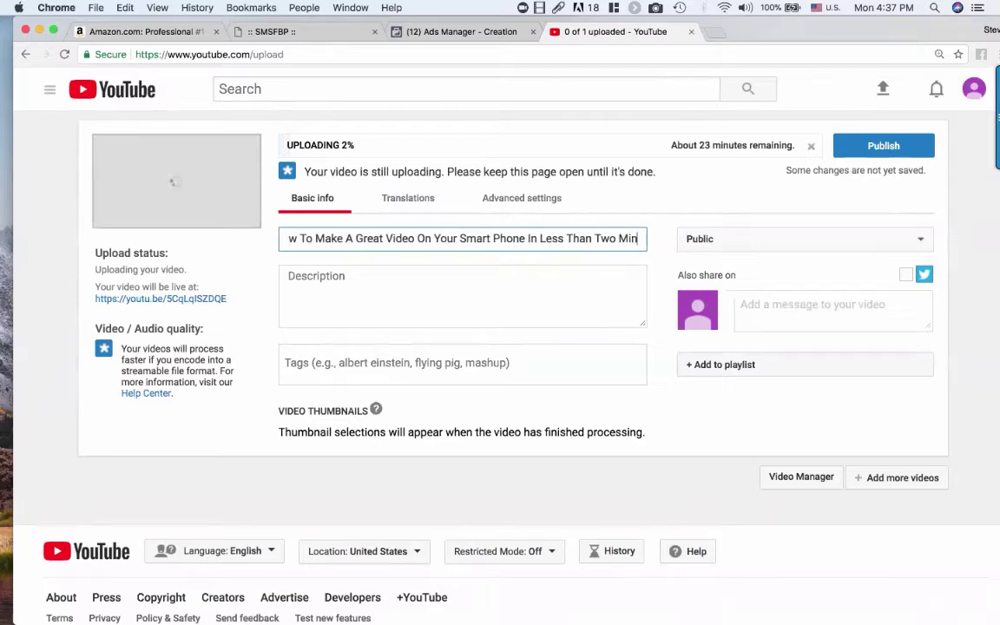
pyautogui.write('utes')
# Copy the full video title into the description.
pyautogui.press('super+a')
pyautogui.press('super+c')
pyautogui.click(369, 280)
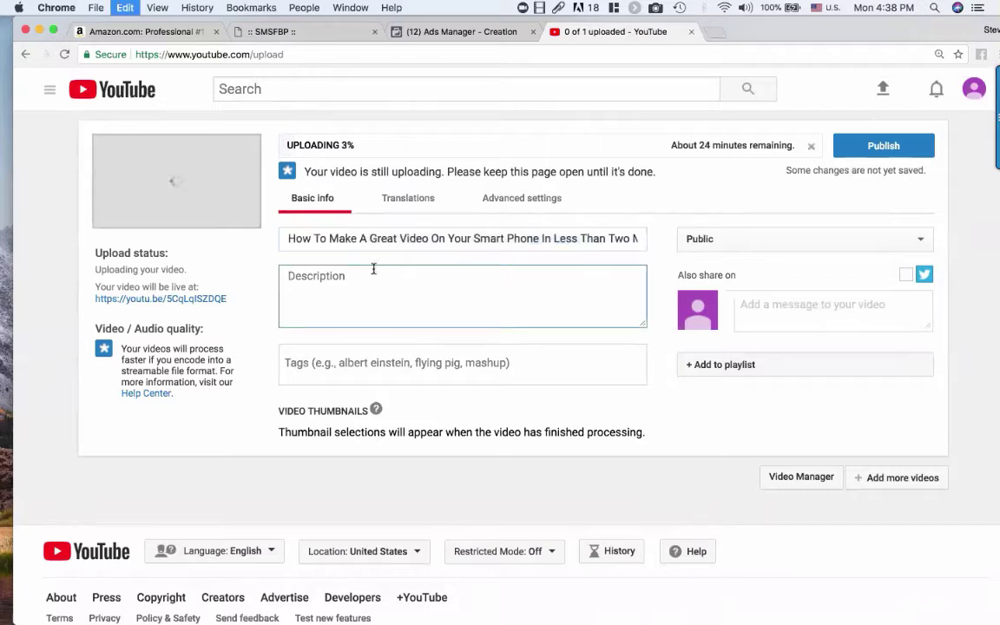
pyautogui.press('super+v')
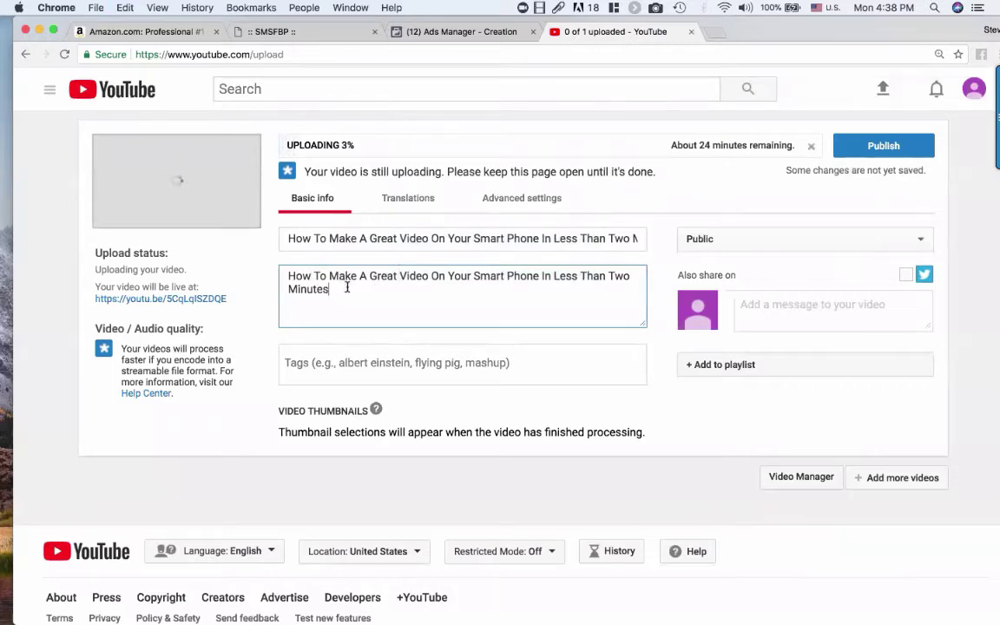
# Begin the description with "In this 5 minute video -", the presenter's website and "teaches", and add the speaker's name hashtag below the text.
pyautogui.click(287, 275)
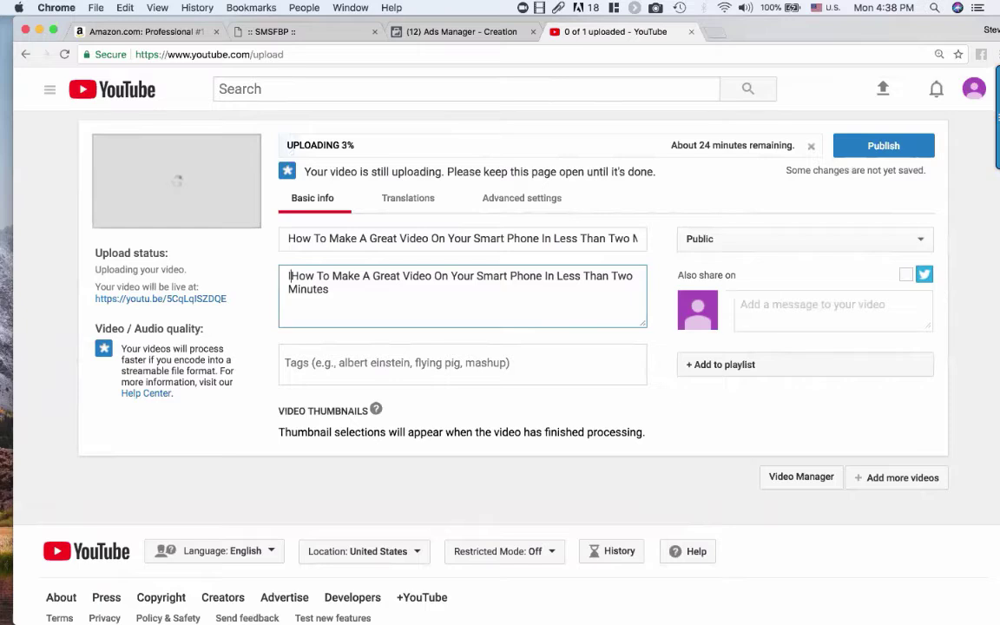
pyautogui.write('In this ')
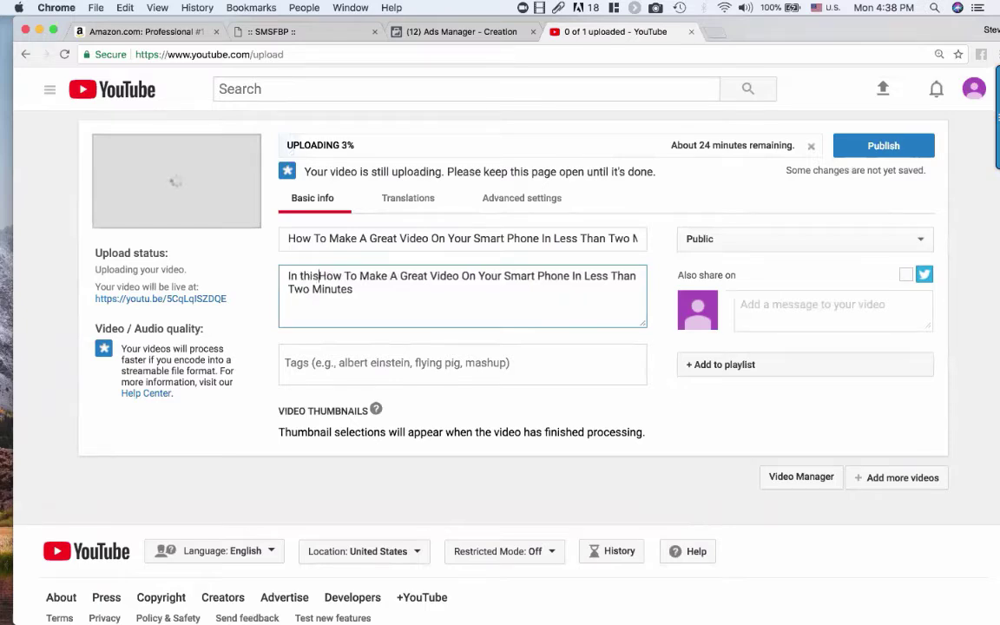
pyautogui.write('5 minute ')
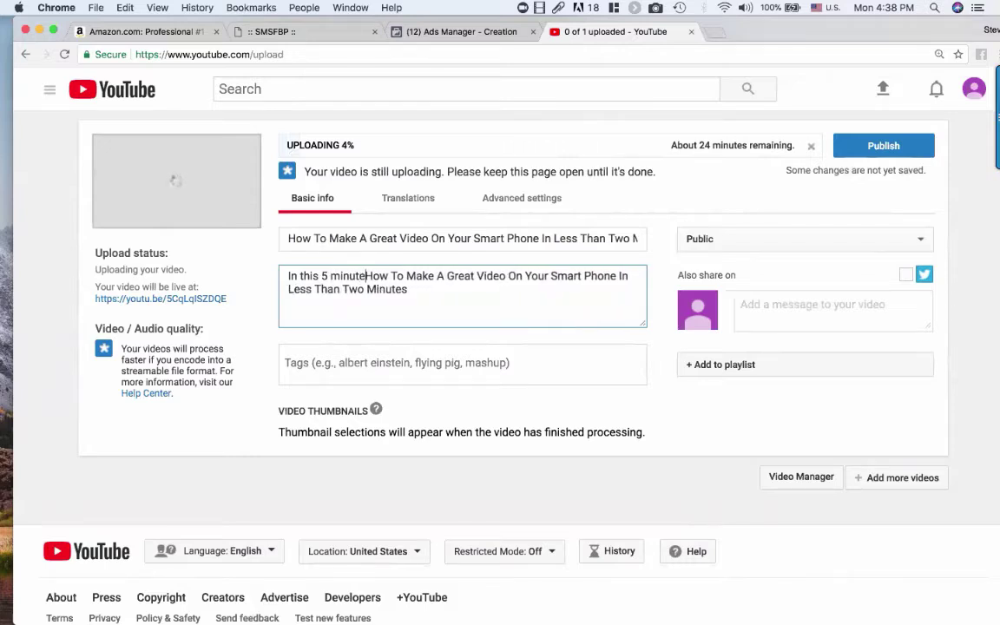
pyautogui.write('video')
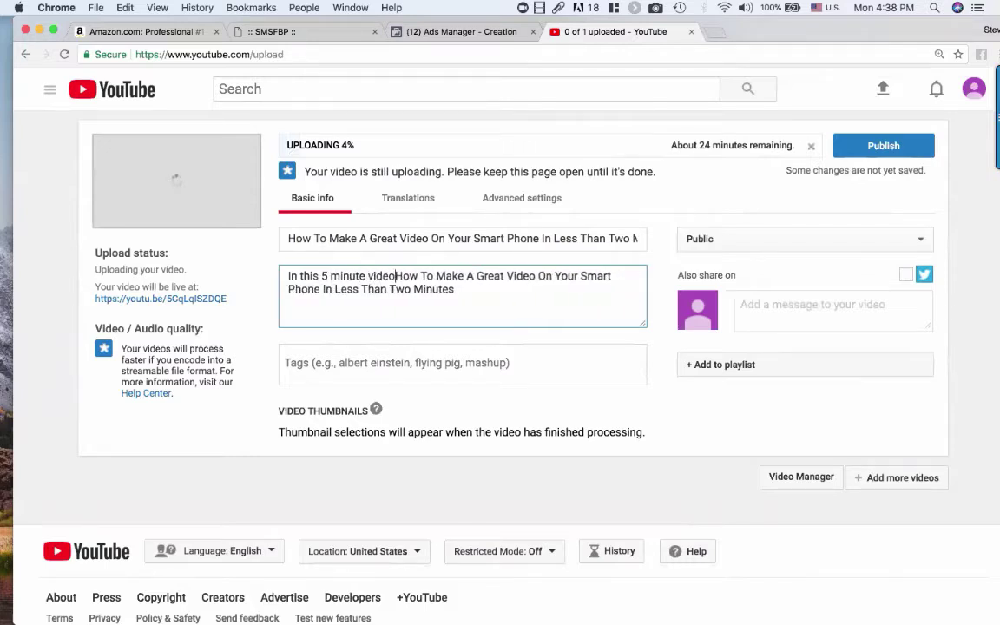
pyautogui.write(' - Steve')
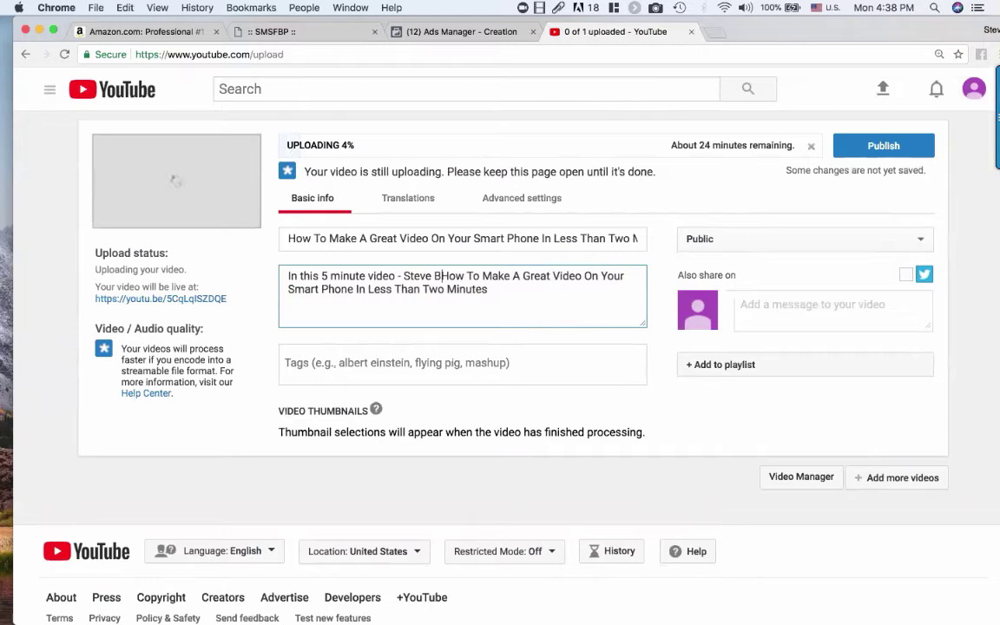
pyautogui.press('BackSpace')
pyautogui.write('Black.')
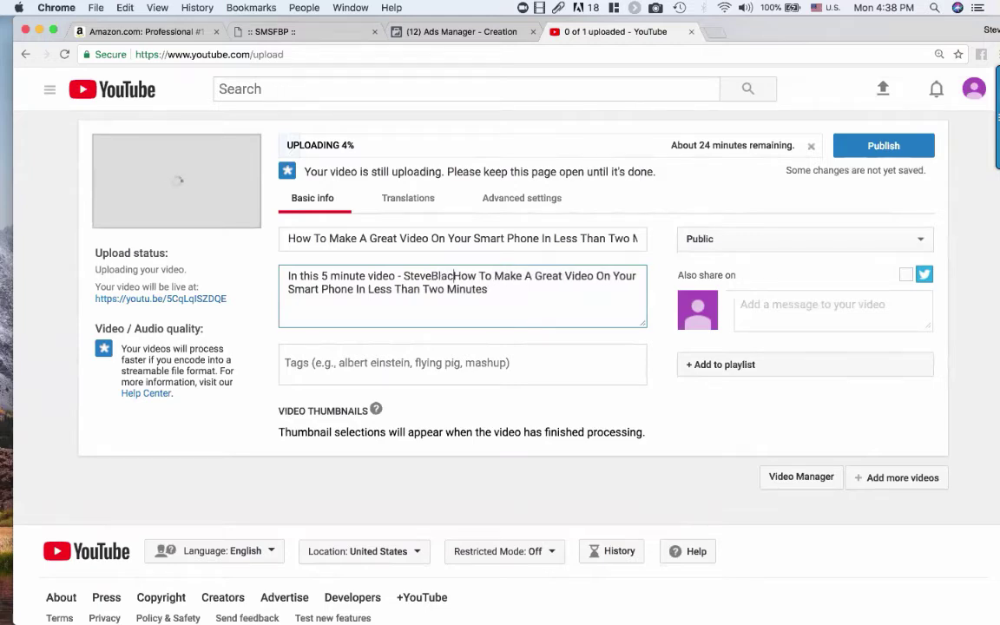
pyautogui.write('biz ')
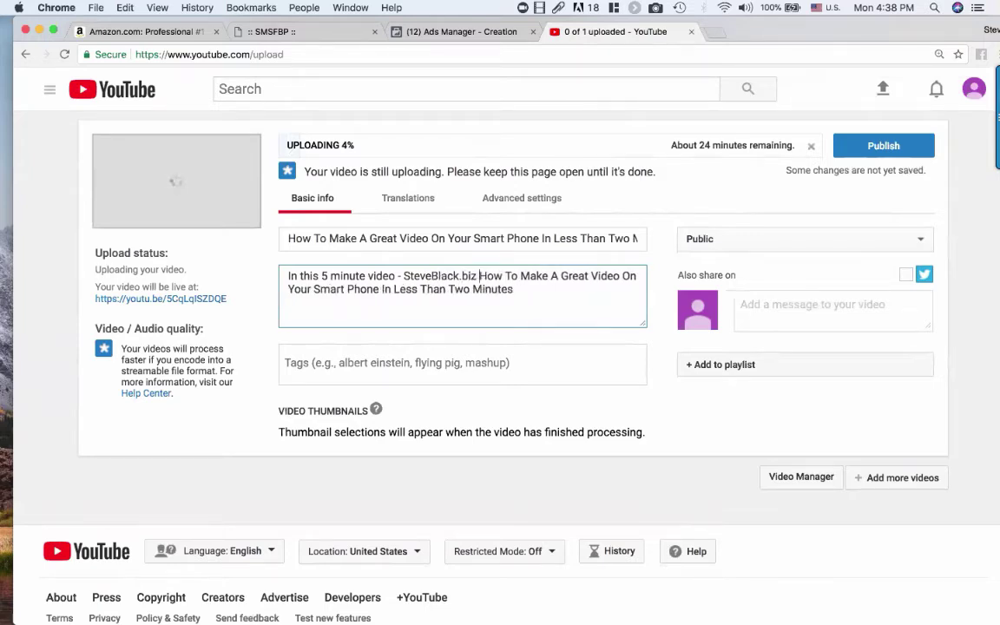
pyautogui.write('teaches')
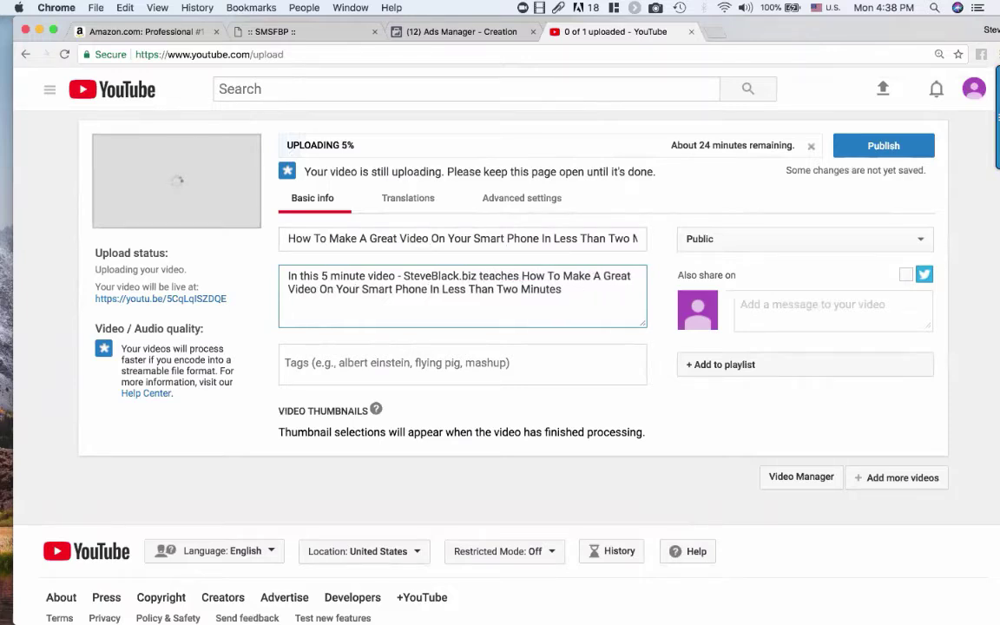
pyautogui.press('Return')
pyautogui.write('#SteveBlackSpeaker')
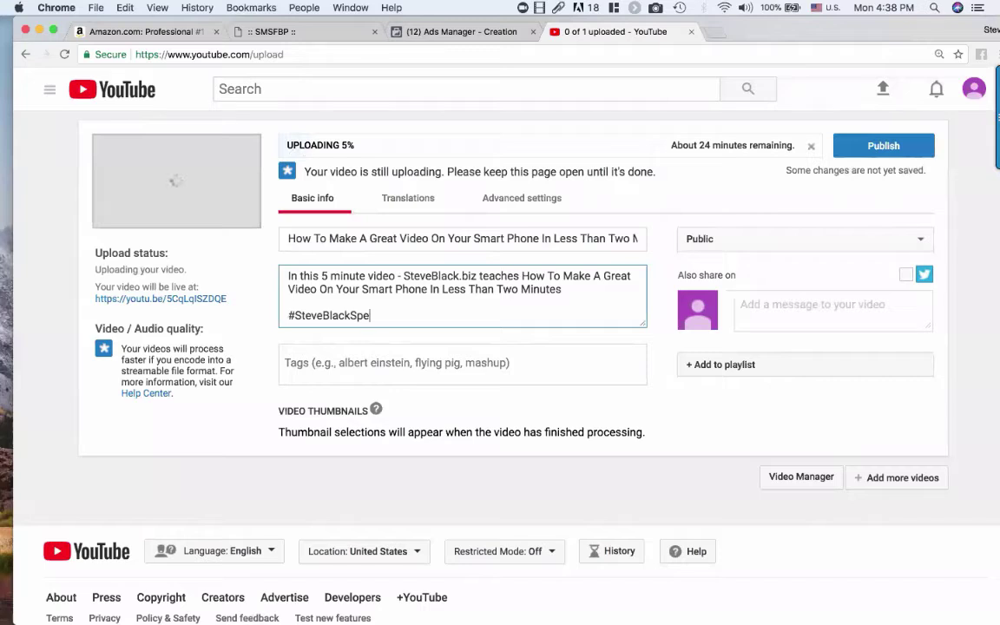
# Add the tags Video Marketing, Training and Social Media to the video.
pyautogui.click(465, 371)
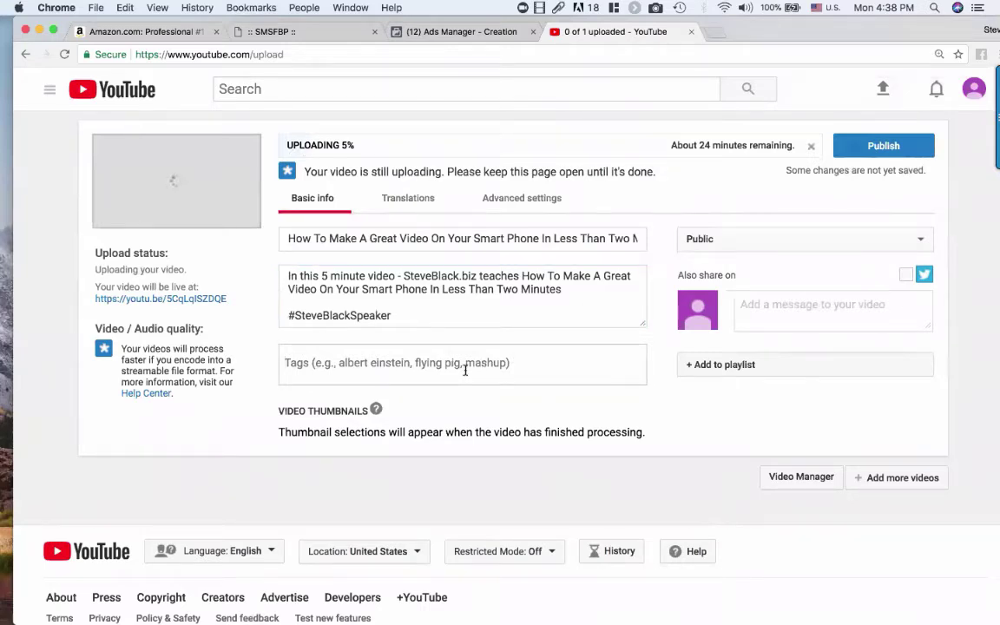
pyautogui.write('Video Marketing')
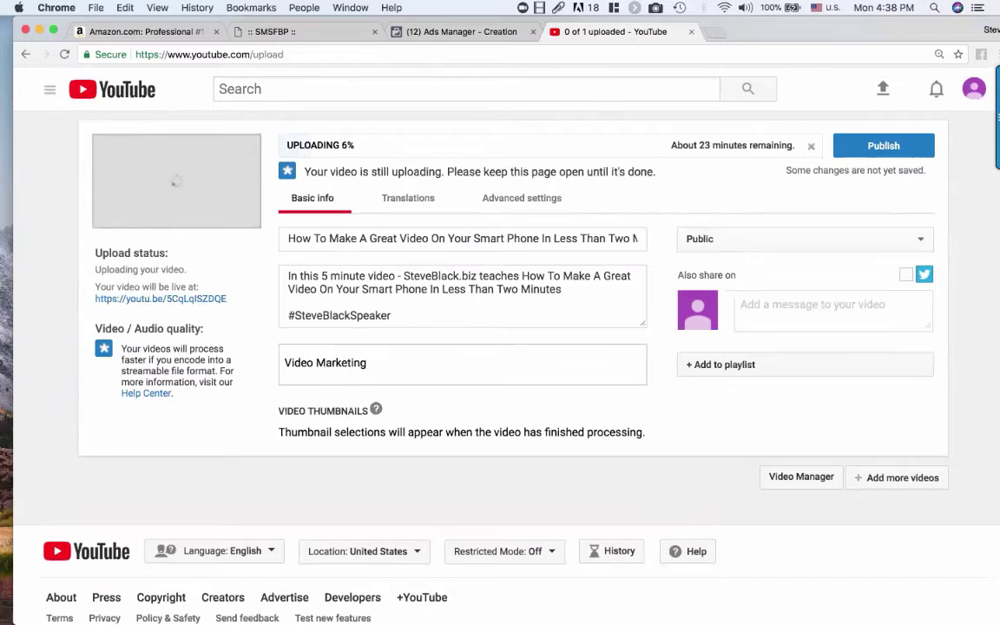
pyautogui.press('Return')
pyautogui.write('Training')
pyautogui.press('Return')
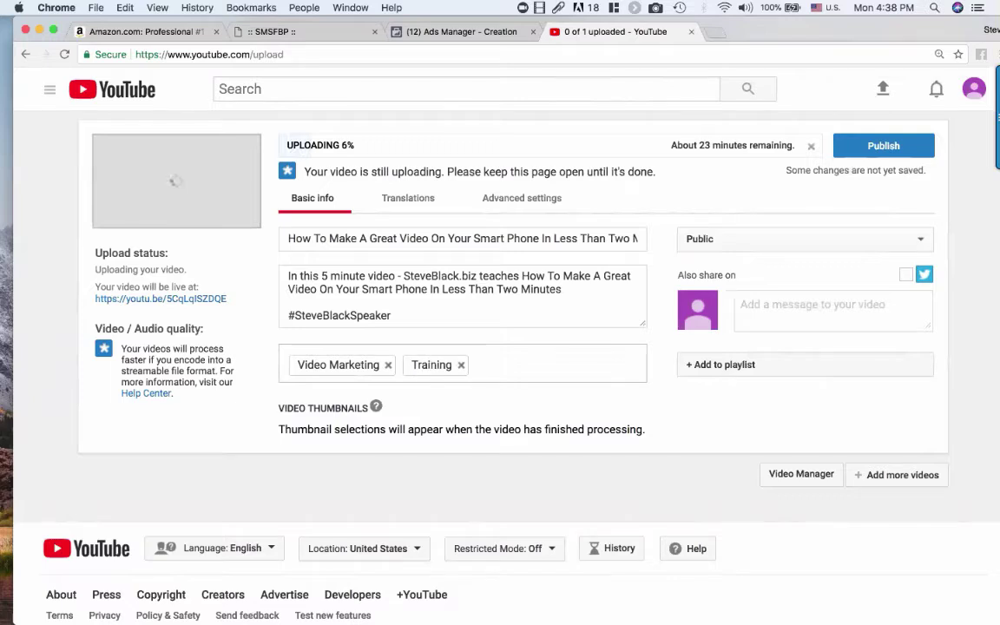
pyautogui.write('Social Media')
pyautogui.press('Return')
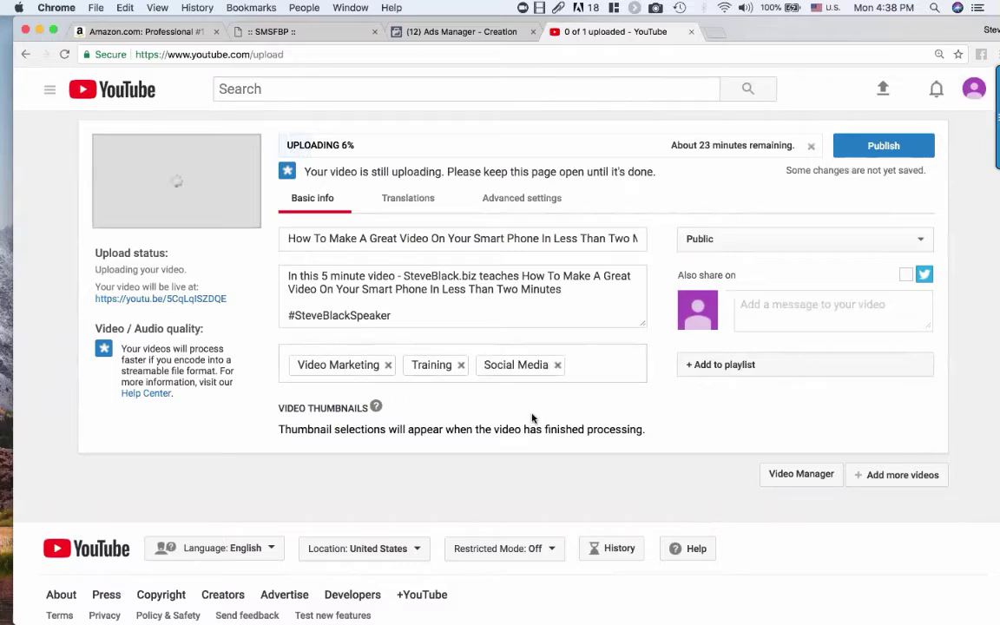
# Create a public playlist named "Social Media Training" and add the video to it.
pyautogui.scroll(-1, 532, 414)
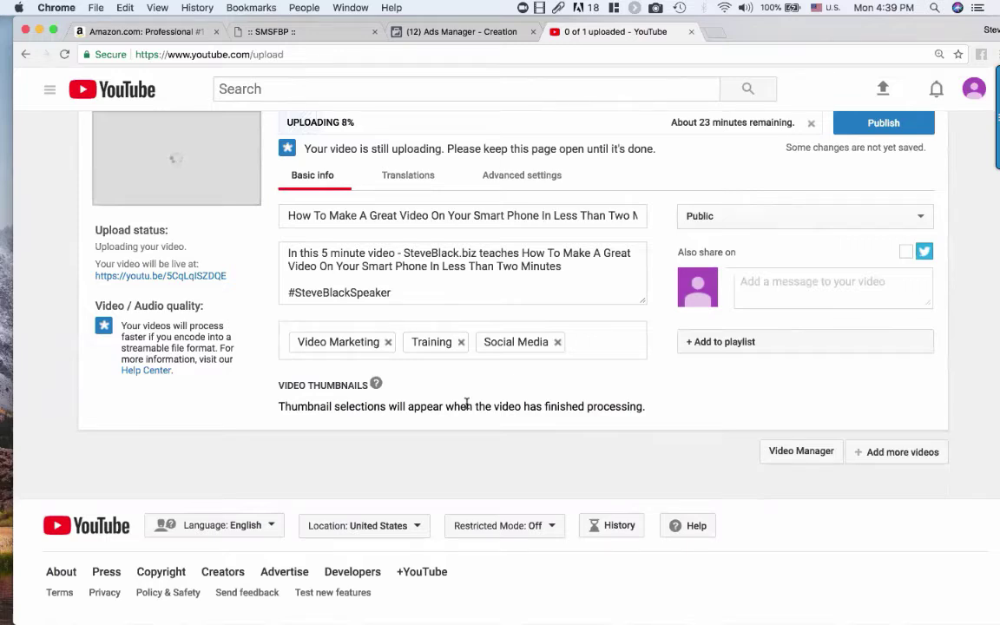
pyautogui.click(708, 343)
pyautogui.click(715, 436)
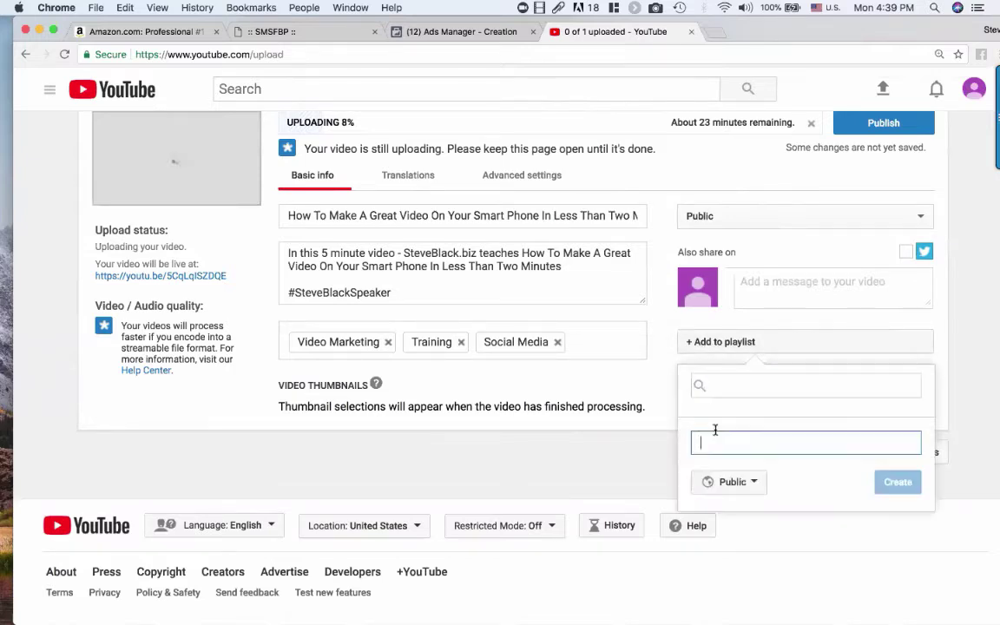
pyautogui.write('Social ')
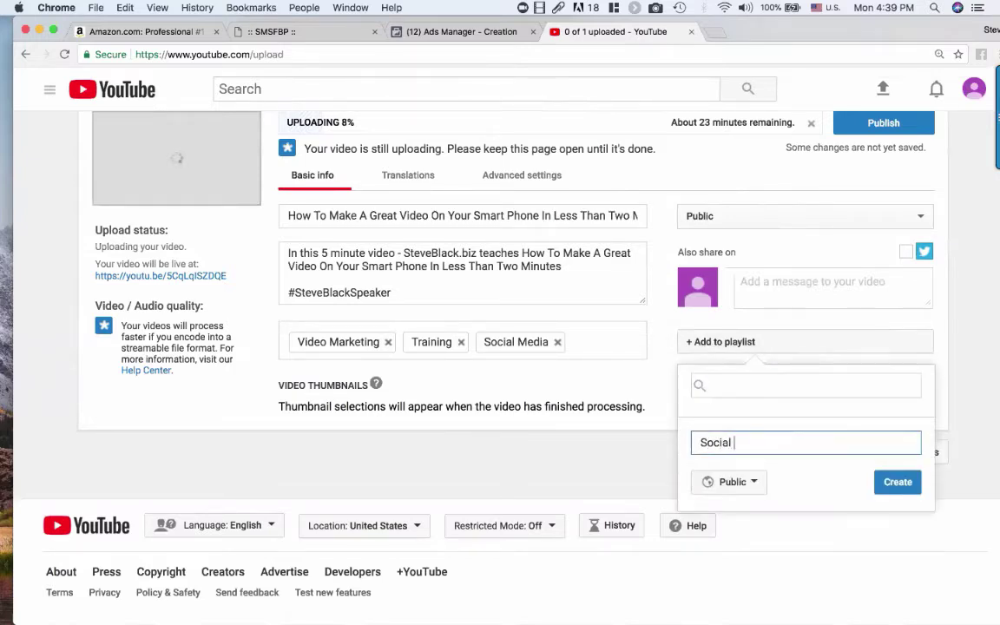
pyautogui.write('Media Training')
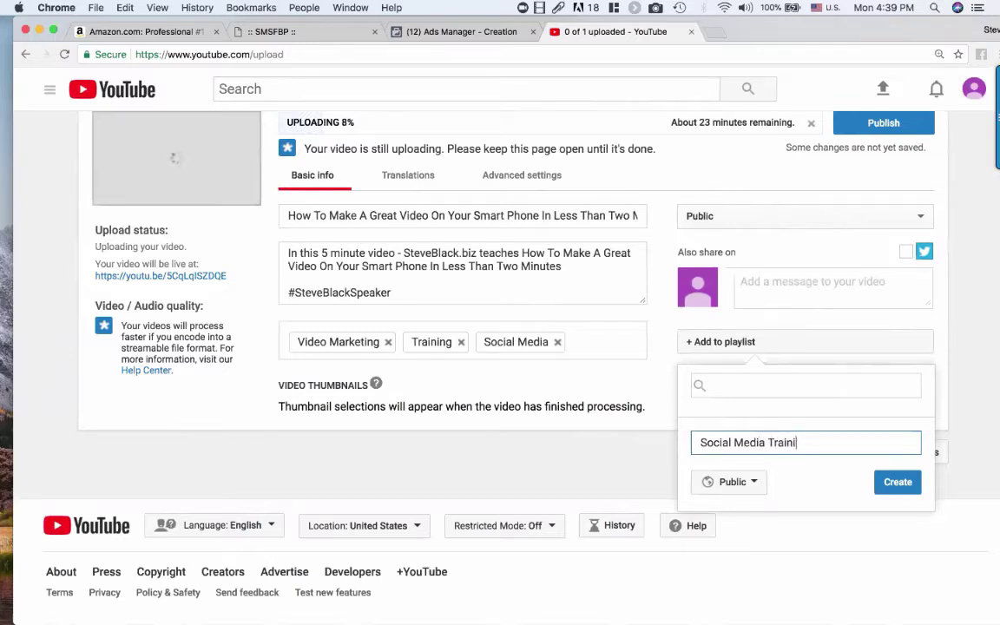
pyautogui.click(878, 483)
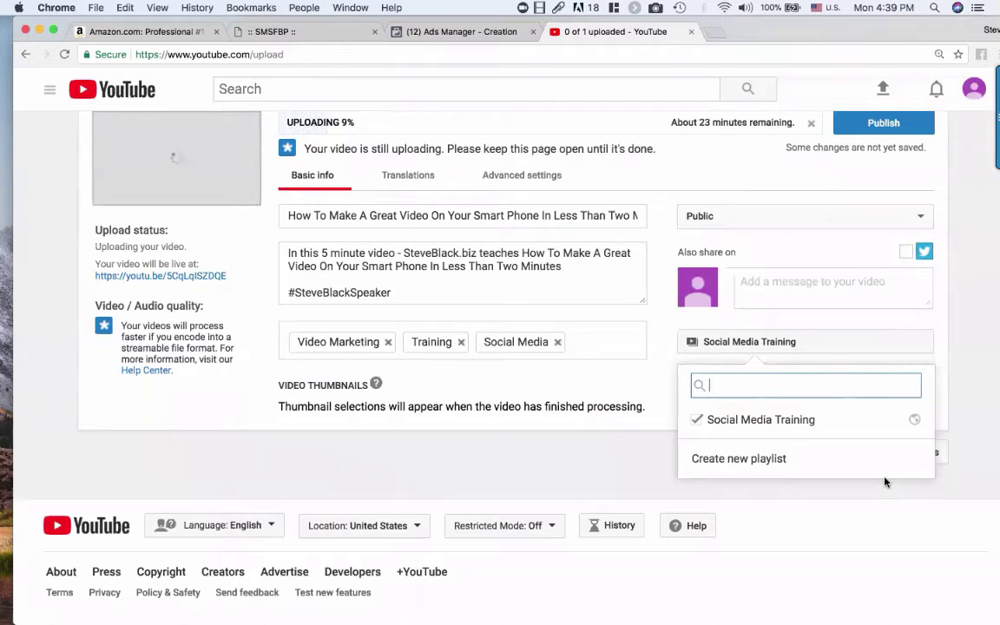
# Review the video's visibility options while keeping it Public, and highlight its live link.
pyautogui.click(918, 218)
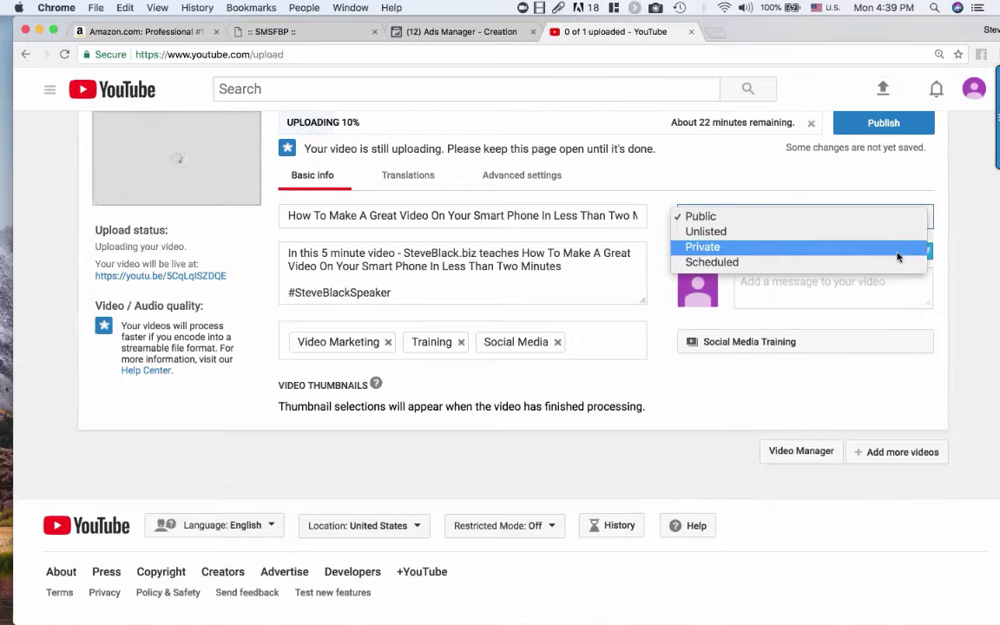
pyautogui.click(824, 171)
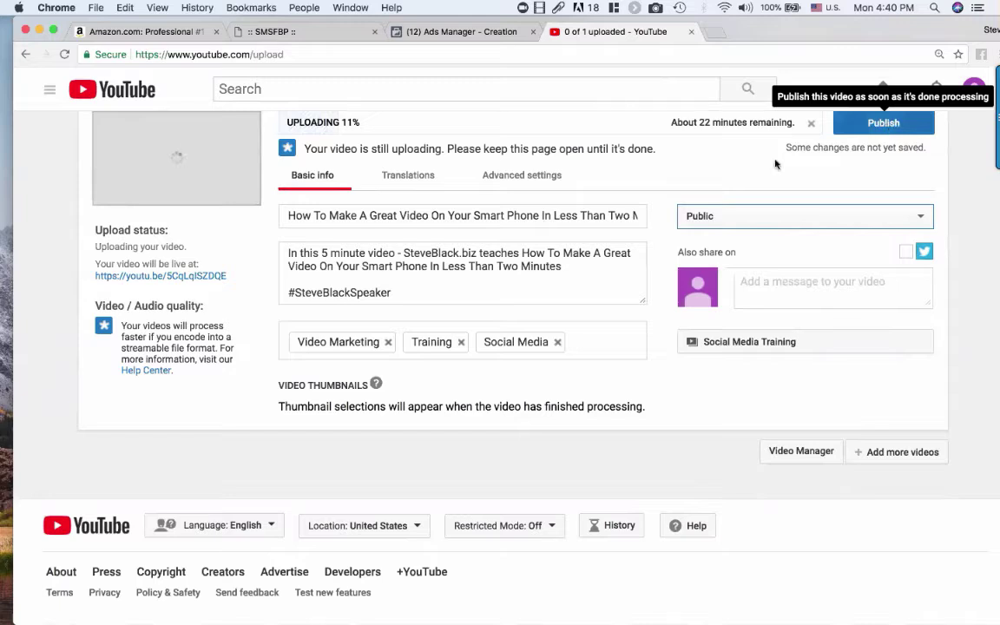
pyautogui.moveTo(218, 274); pyautogui.dragTo(95, 273)
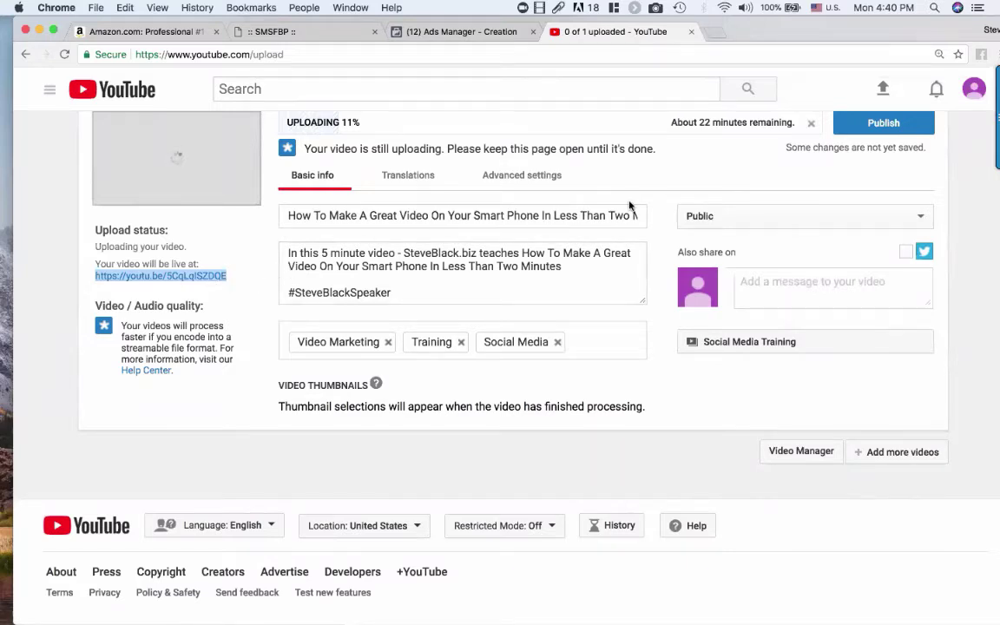
# Publish the smartphone video and finish editing its details while it uploads.
pyautogui.click(877, 130)
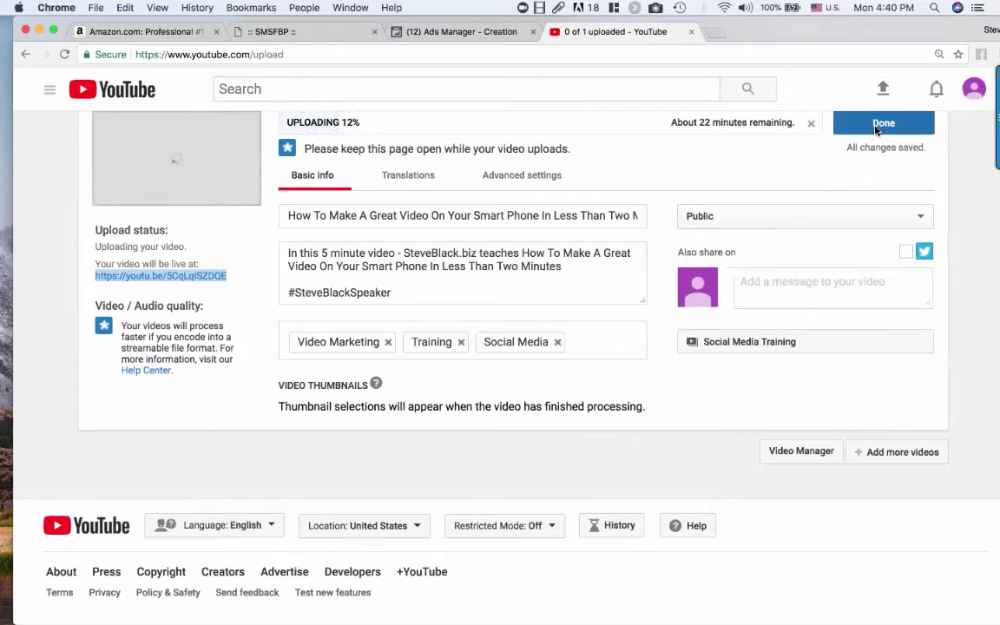
pyautogui.click(878, 126)
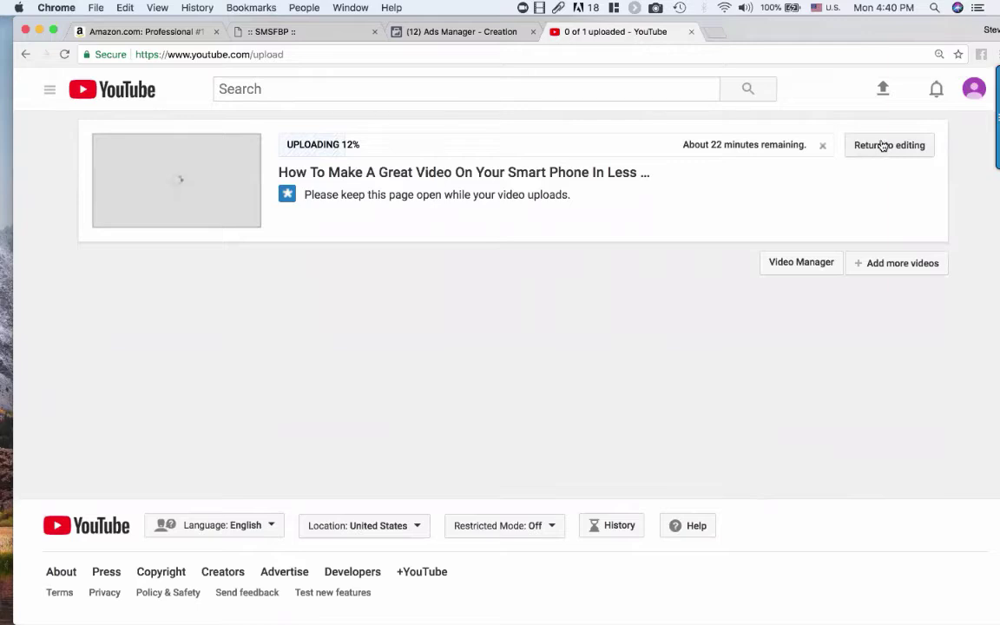
# Leave the upload page for the Creator Studio dashboard and show the additional edit options for the uploaded video.
pyautogui.click(971, 92)
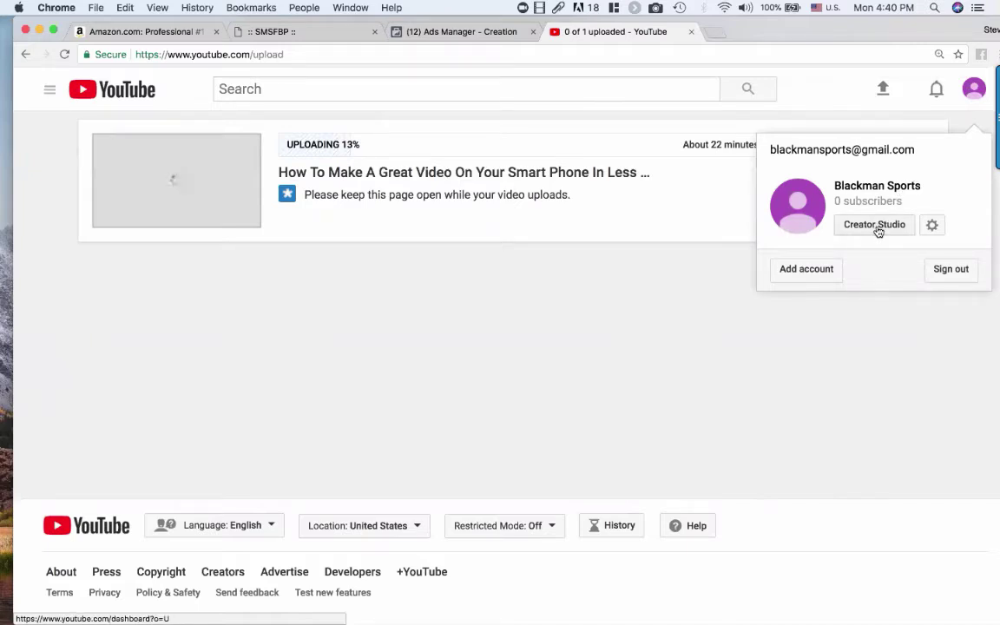
pyautogui.click(877, 227)
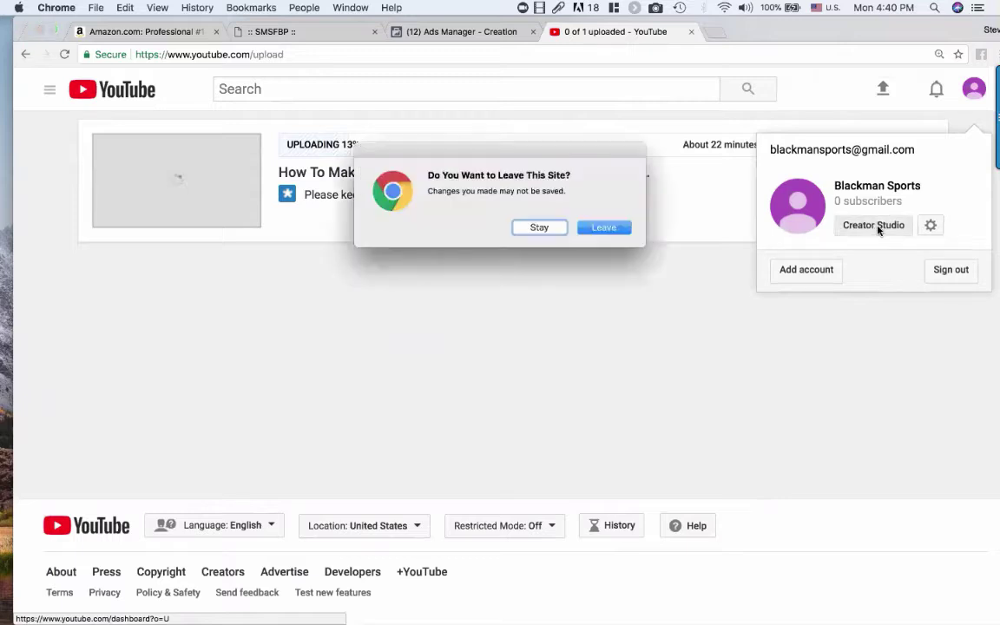
pyautogui.click(601, 228)
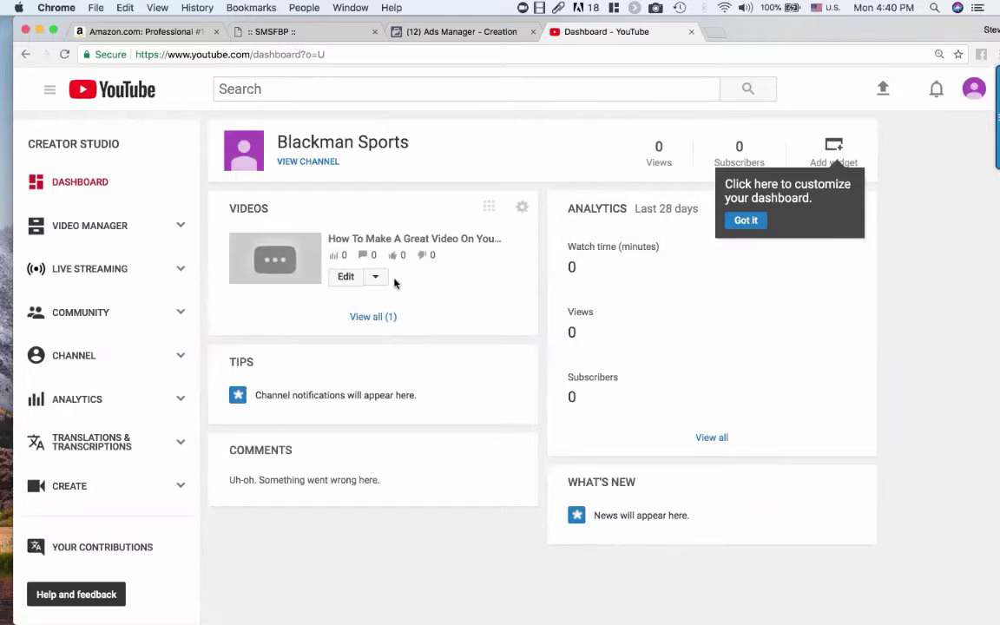
pyautogui.click(376, 277)
pyautogui.click(378, 279)
pyautogui.click(379, 282)
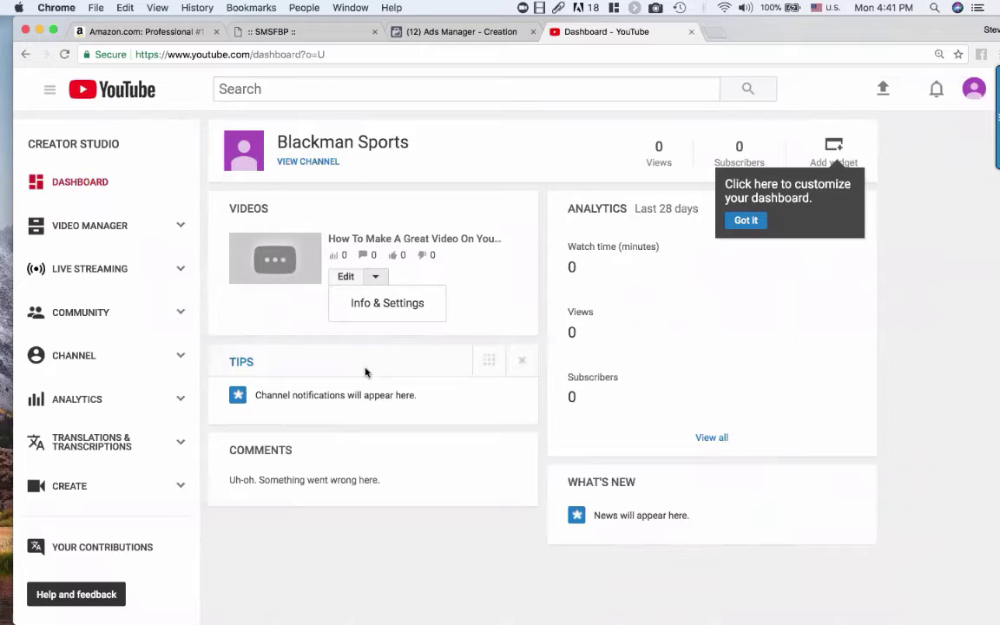
# Switch to the meeting app and stop sharing the screen.
pyautogui.click(522, 8)
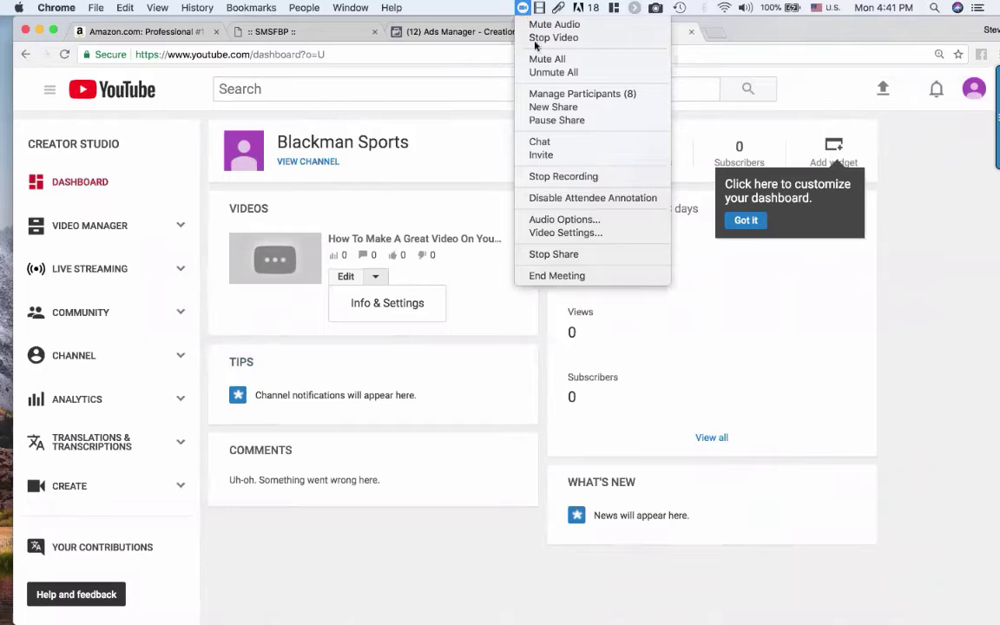
pyautogui.click(552, 254)
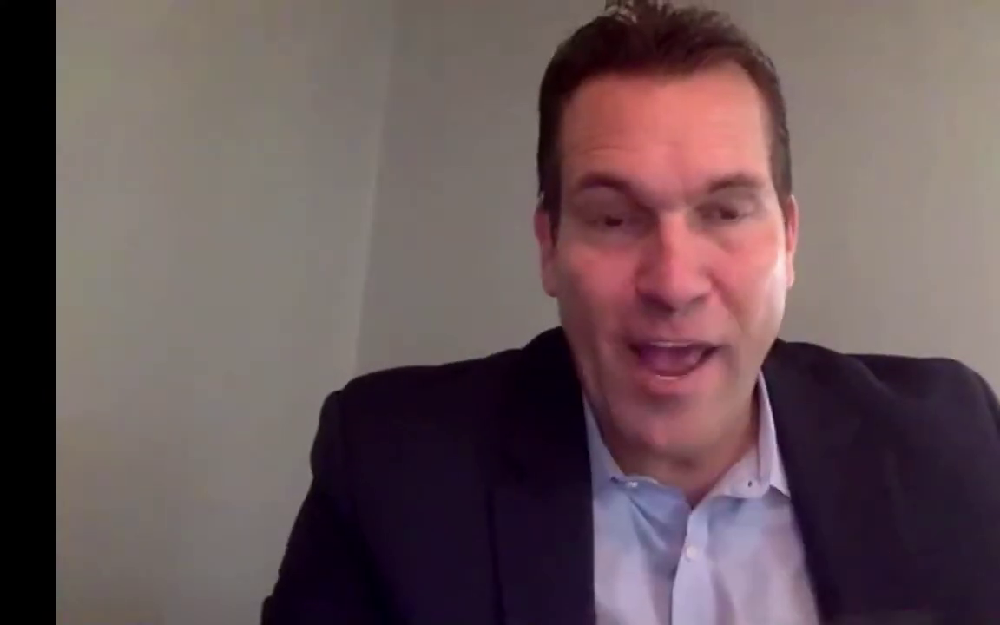